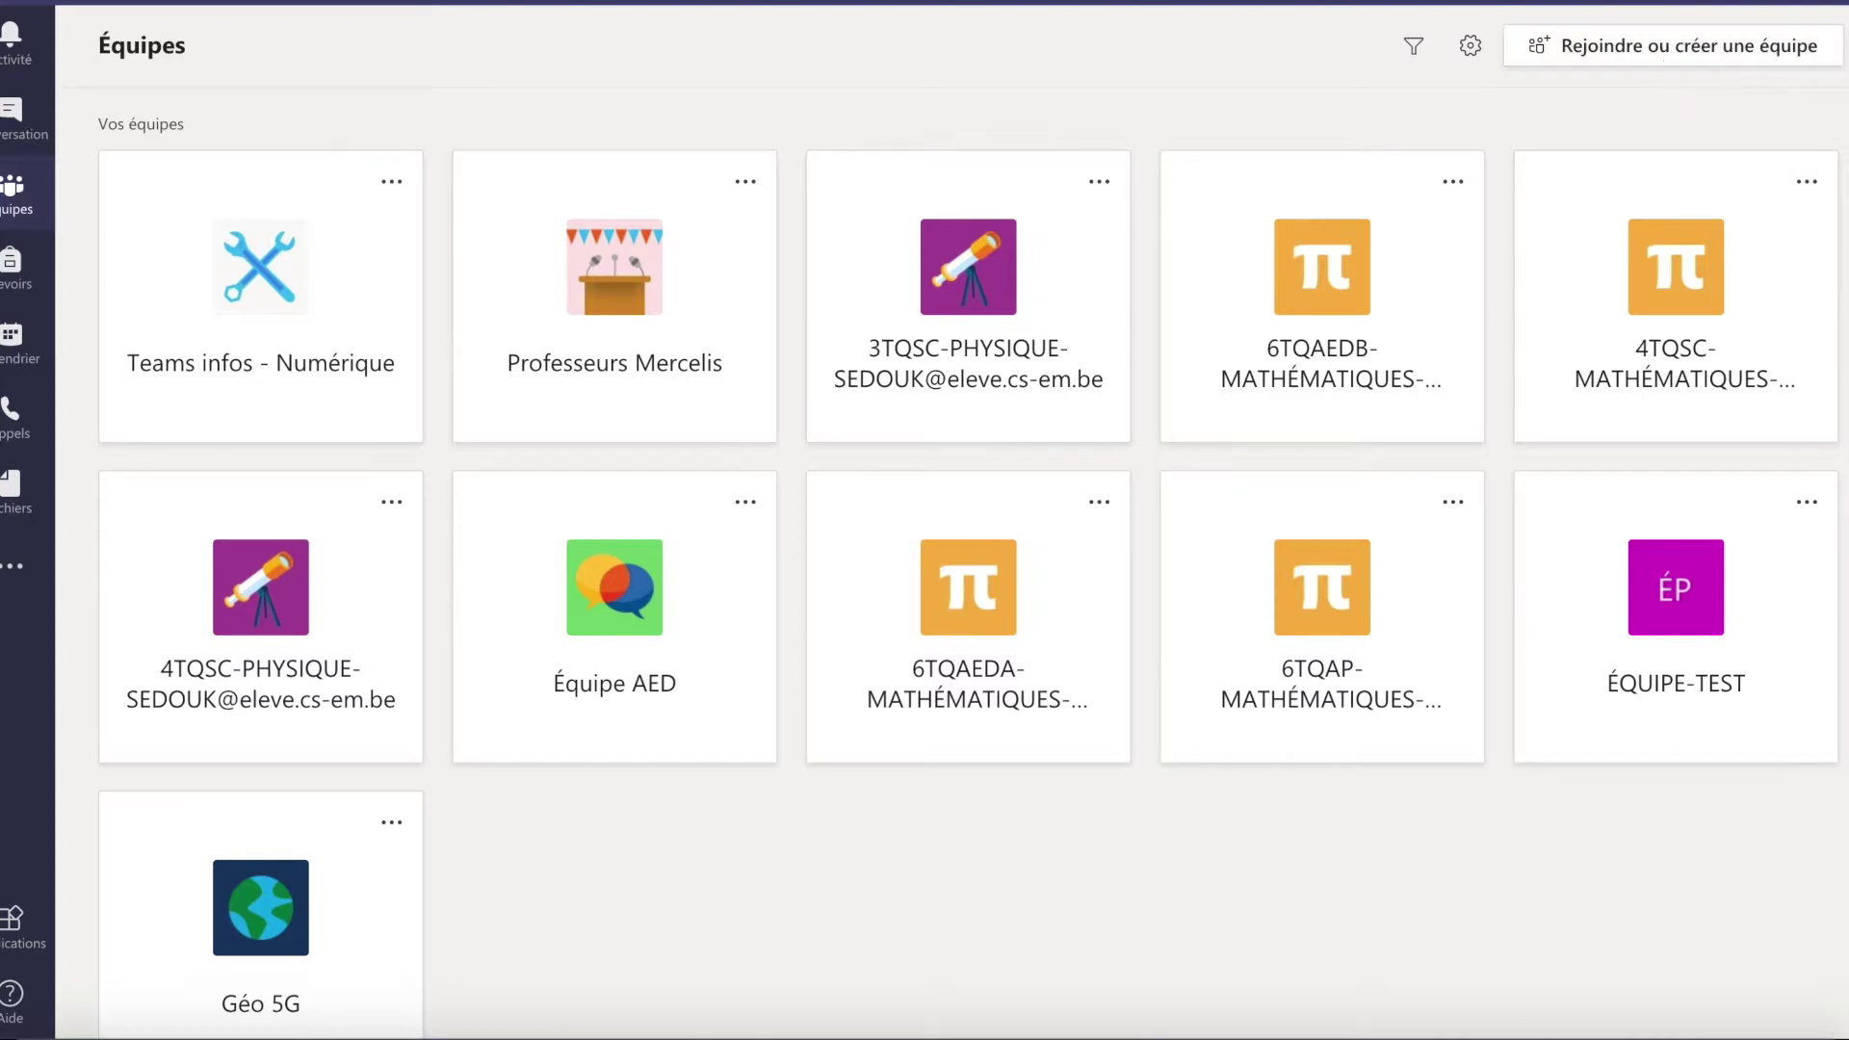
# Create a new team of type Classe named "Classe-Cours-NomProf", leaving the description empty.
pyautogui.click(1678, 56)
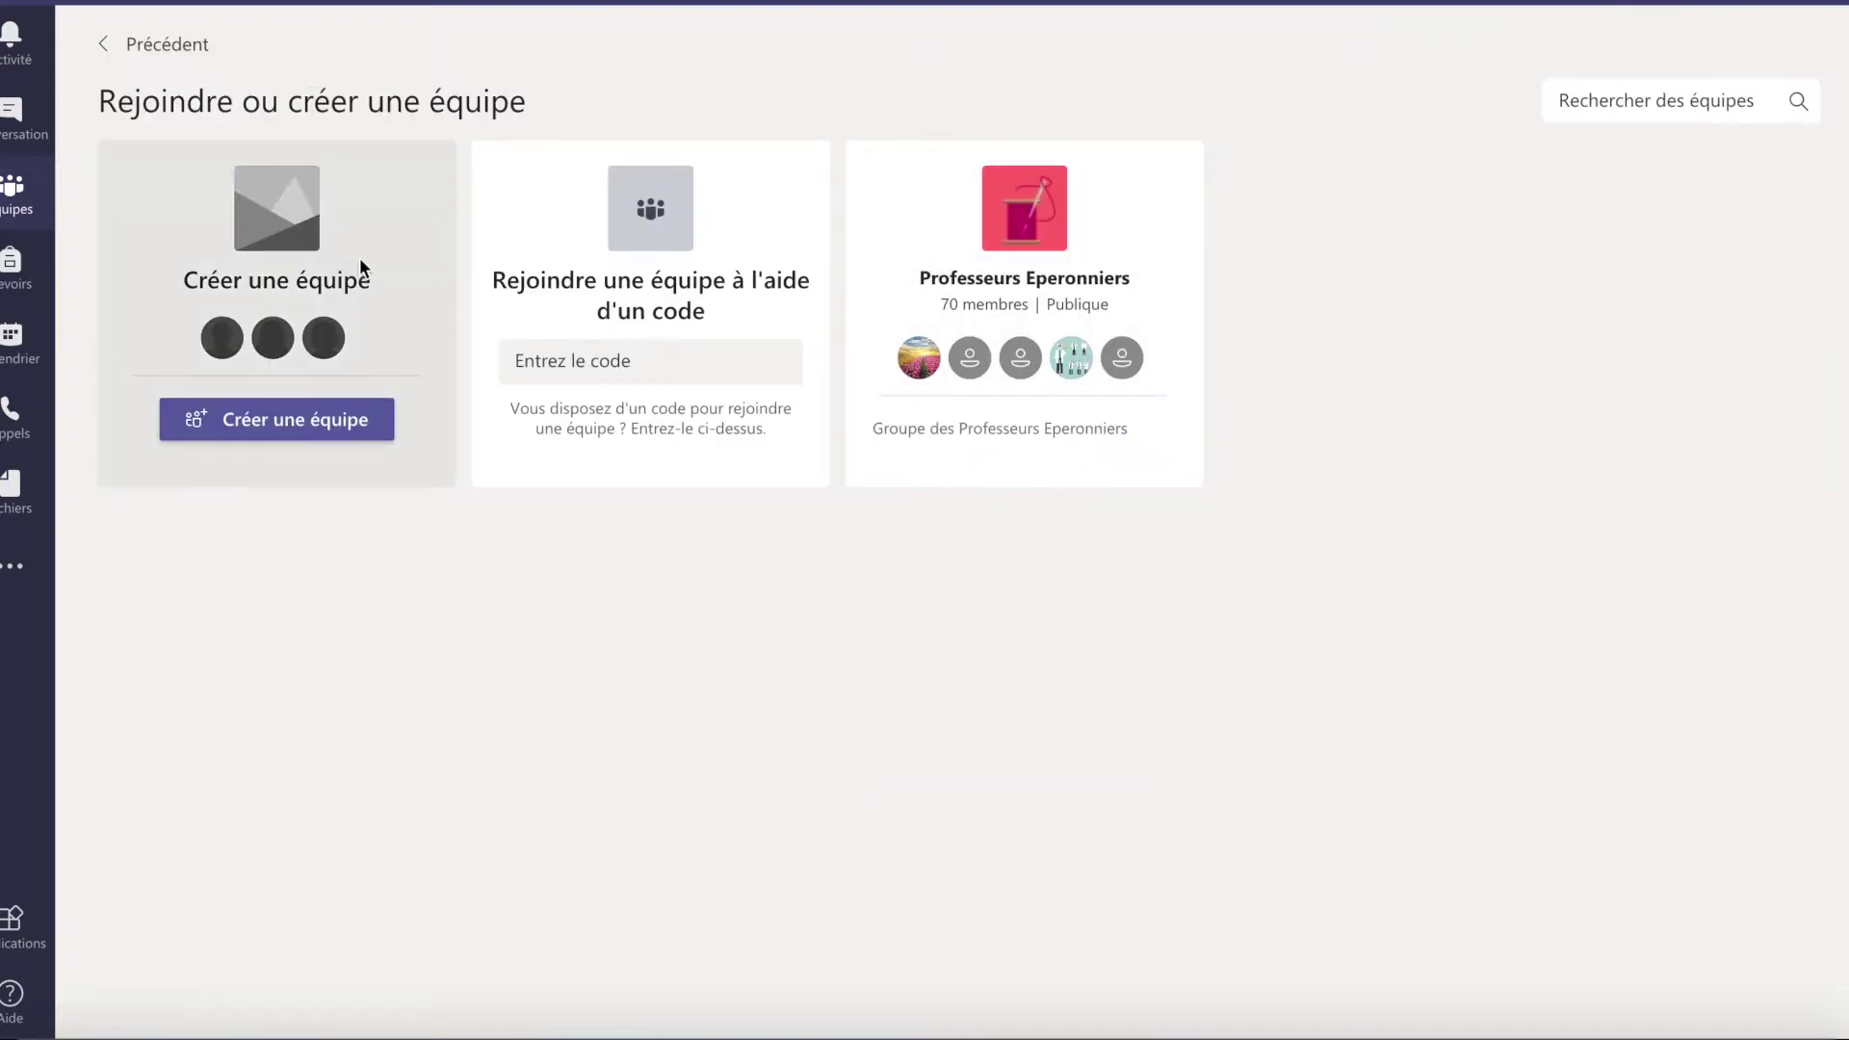
pyautogui.click(264, 424)
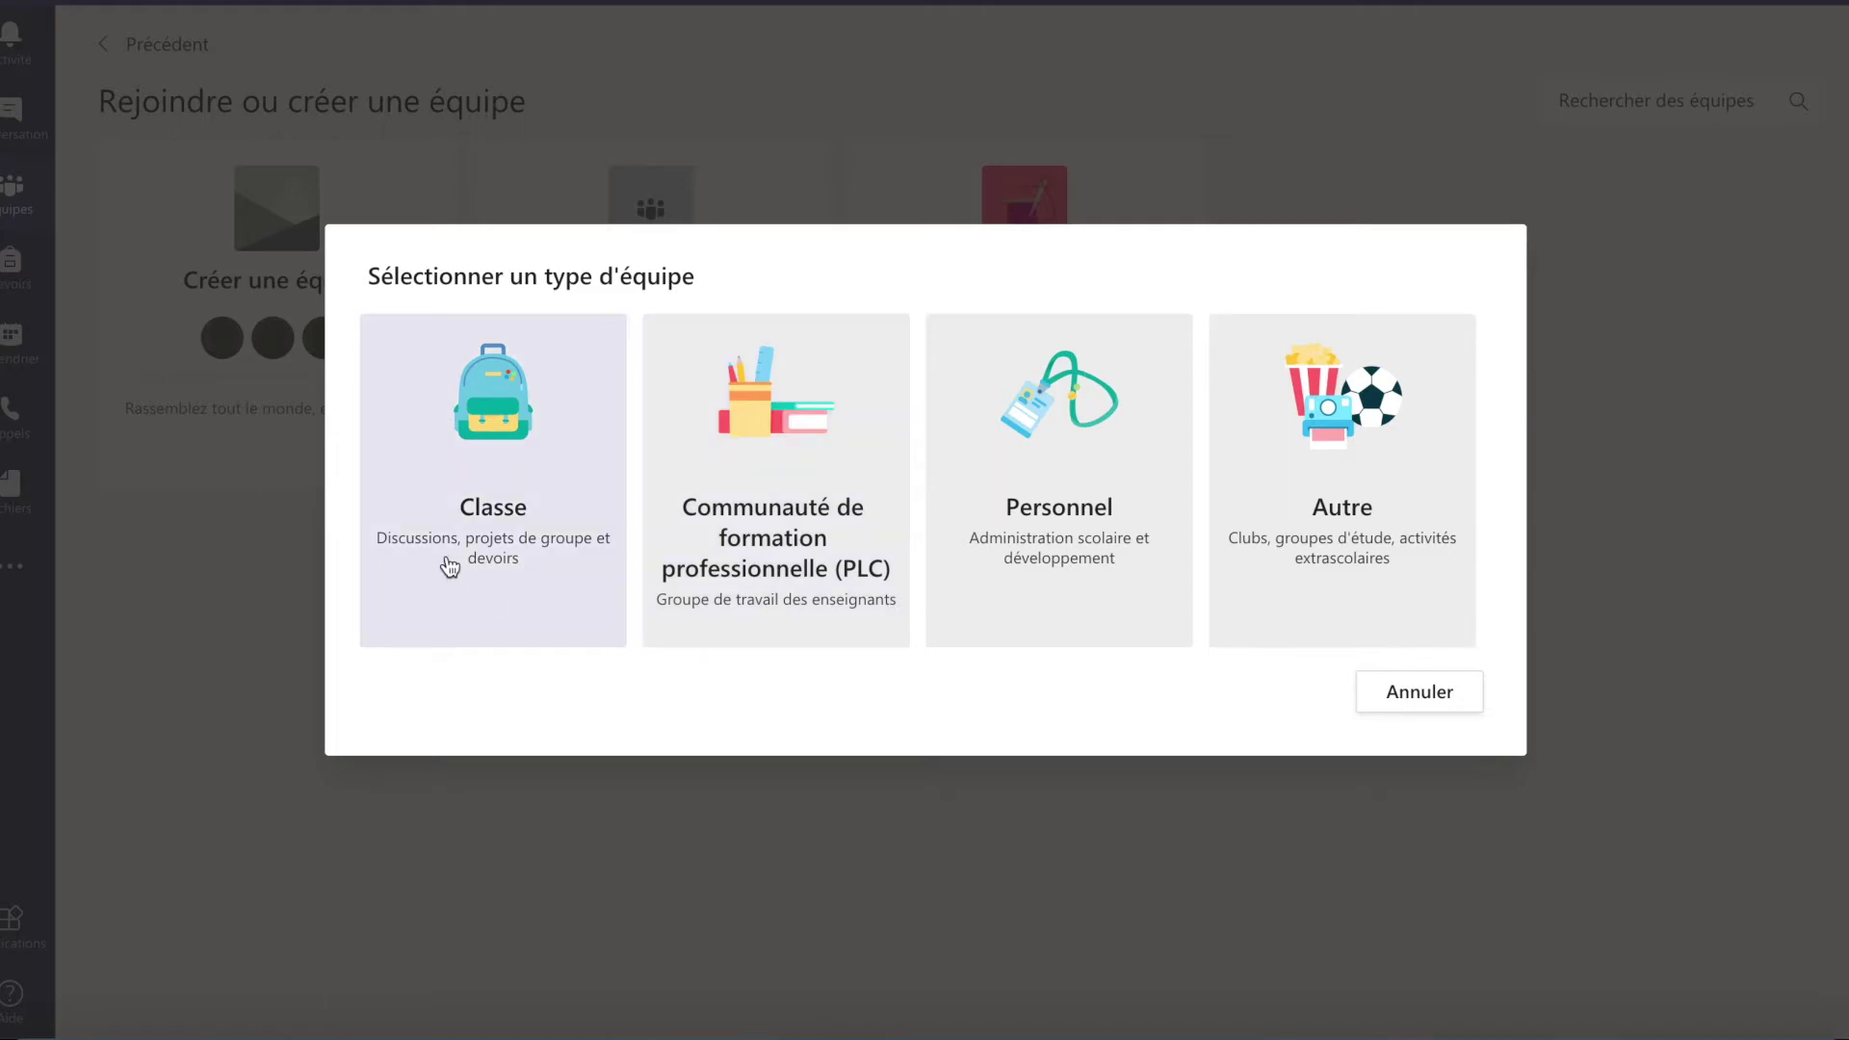
pyautogui.click(491, 424)
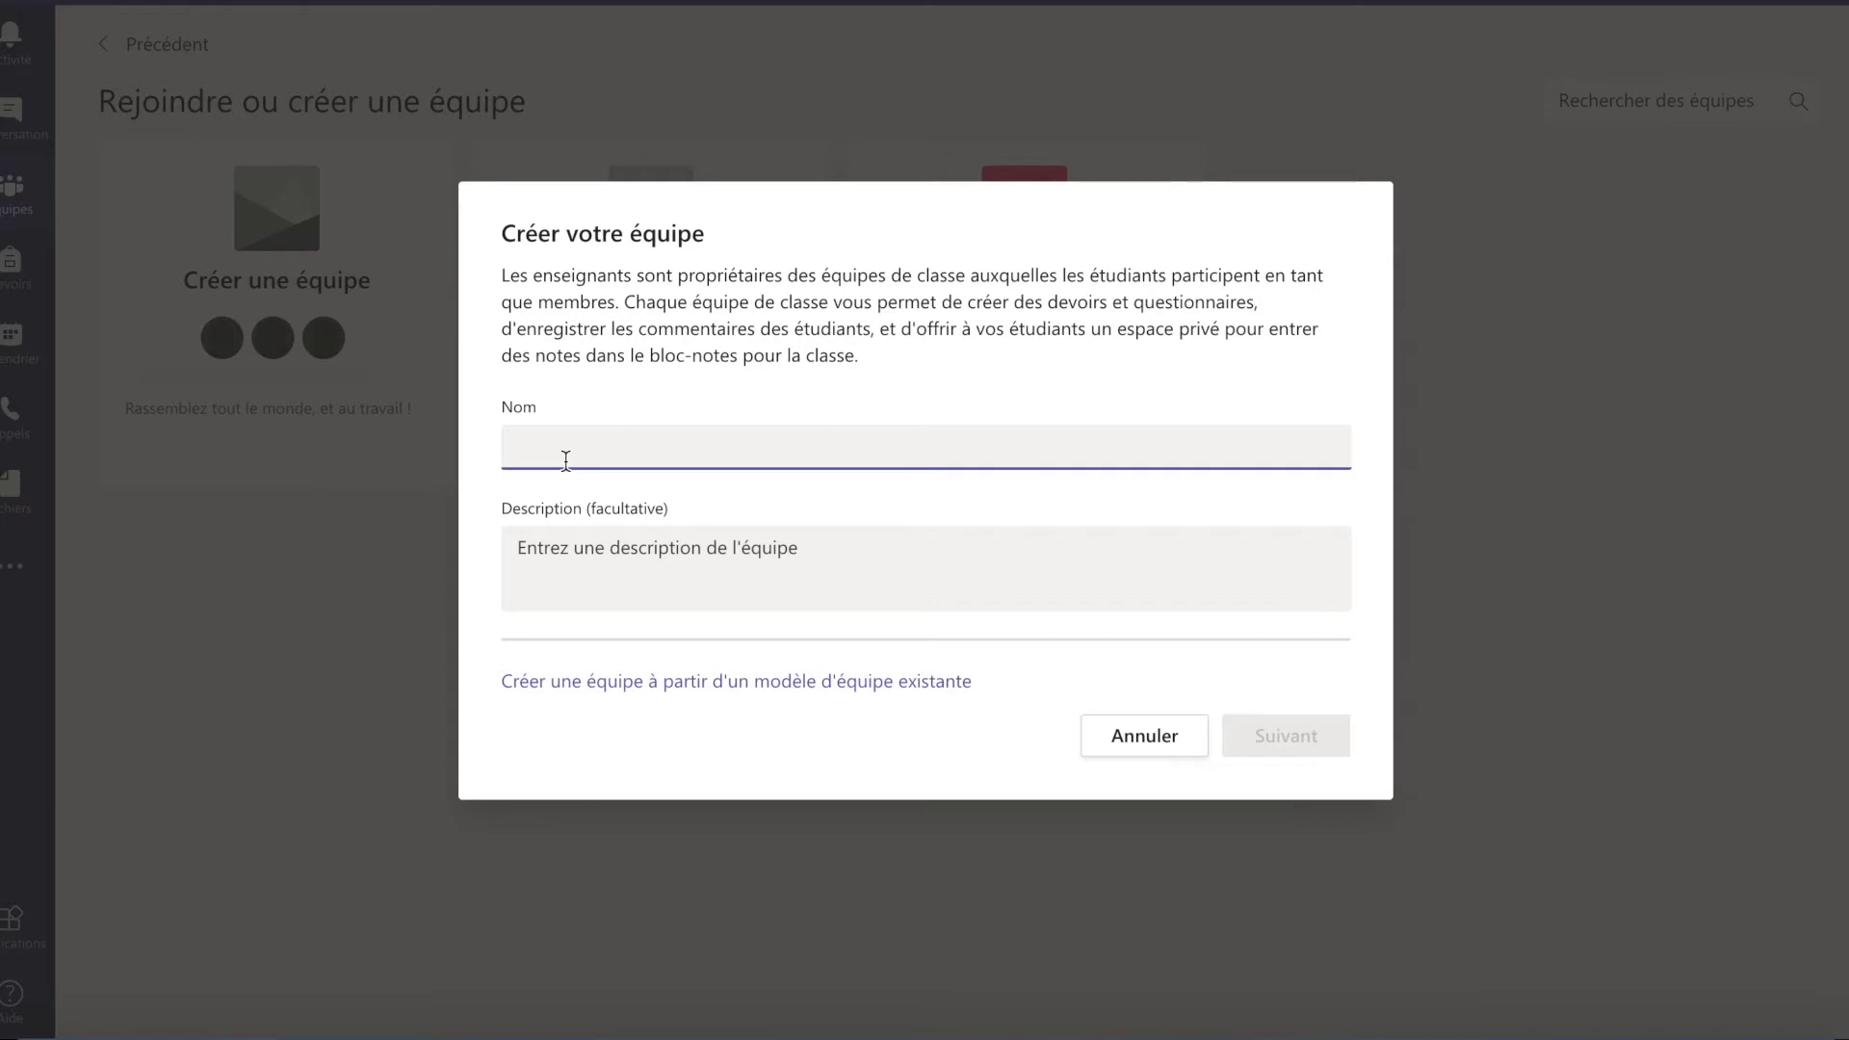
pyautogui.write('Classe-C')
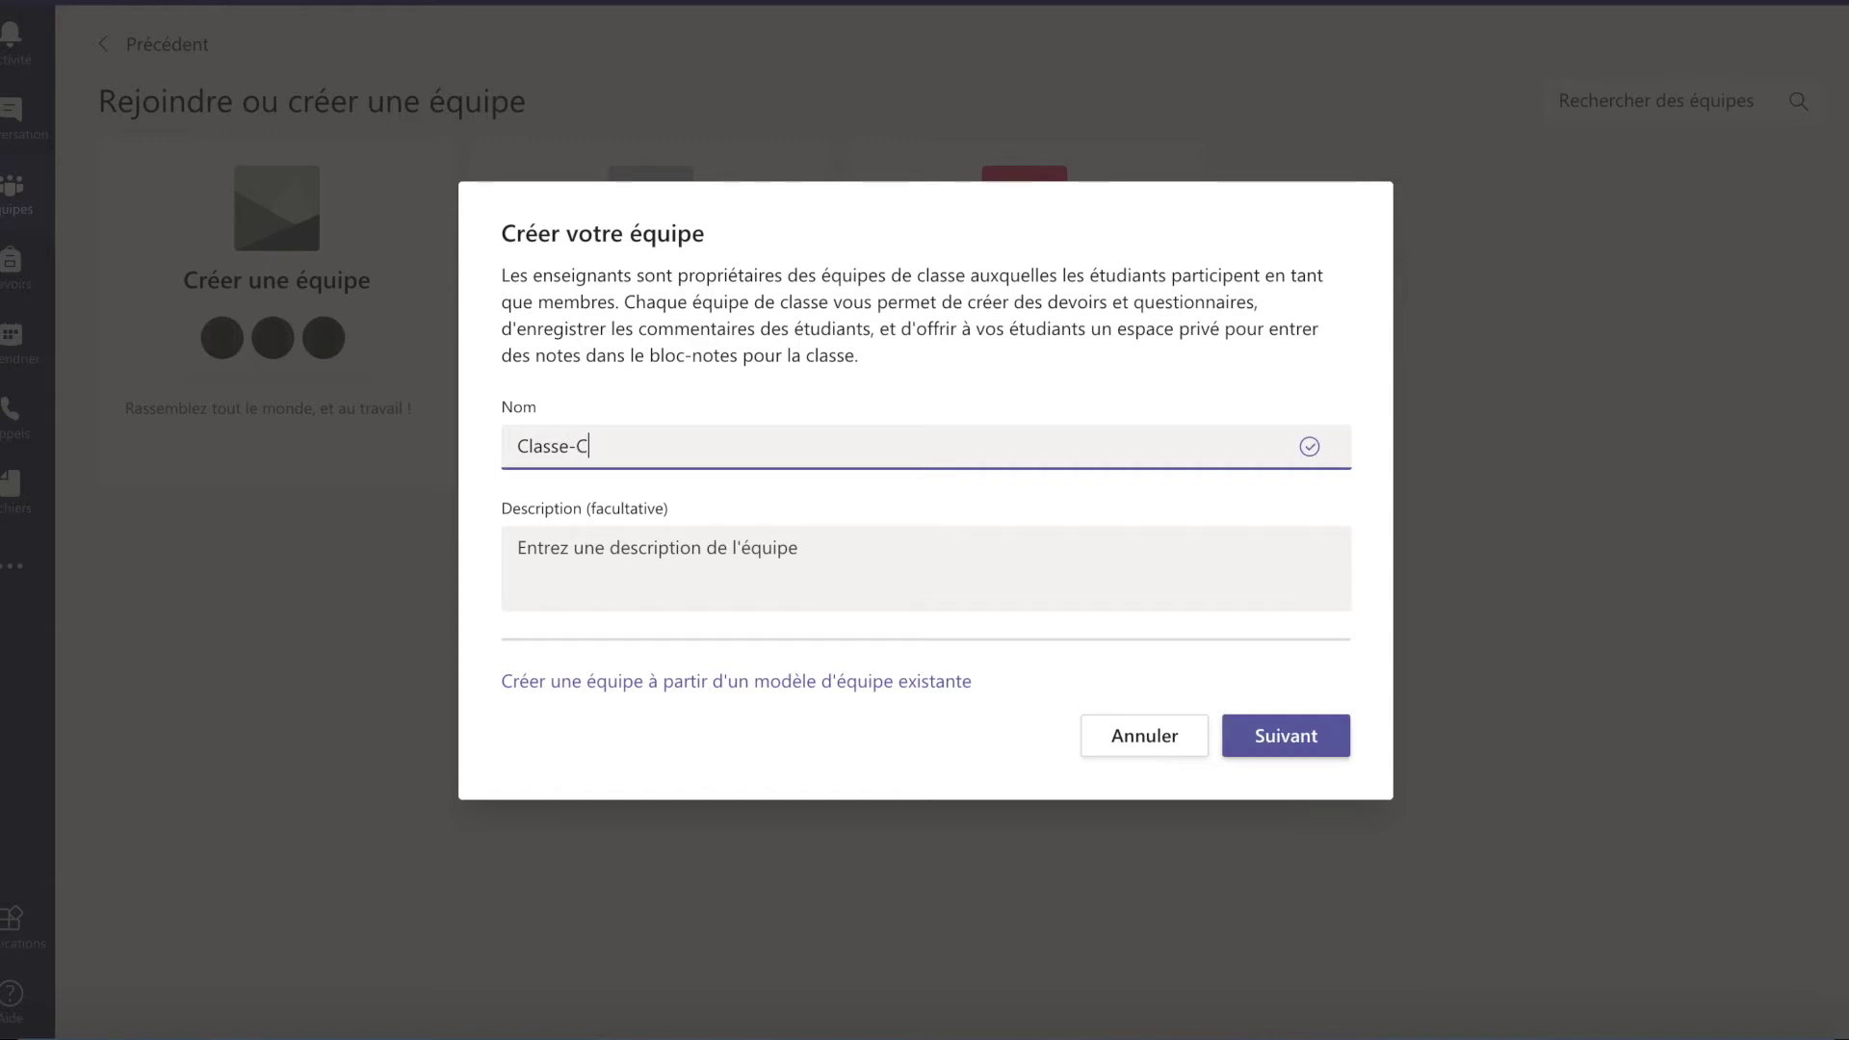
pyautogui.write('ours-NomaProf')
pyautogui.click(680, 445)
pyautogui.press('BackSpace')
pyautogui.click(1303, 747)
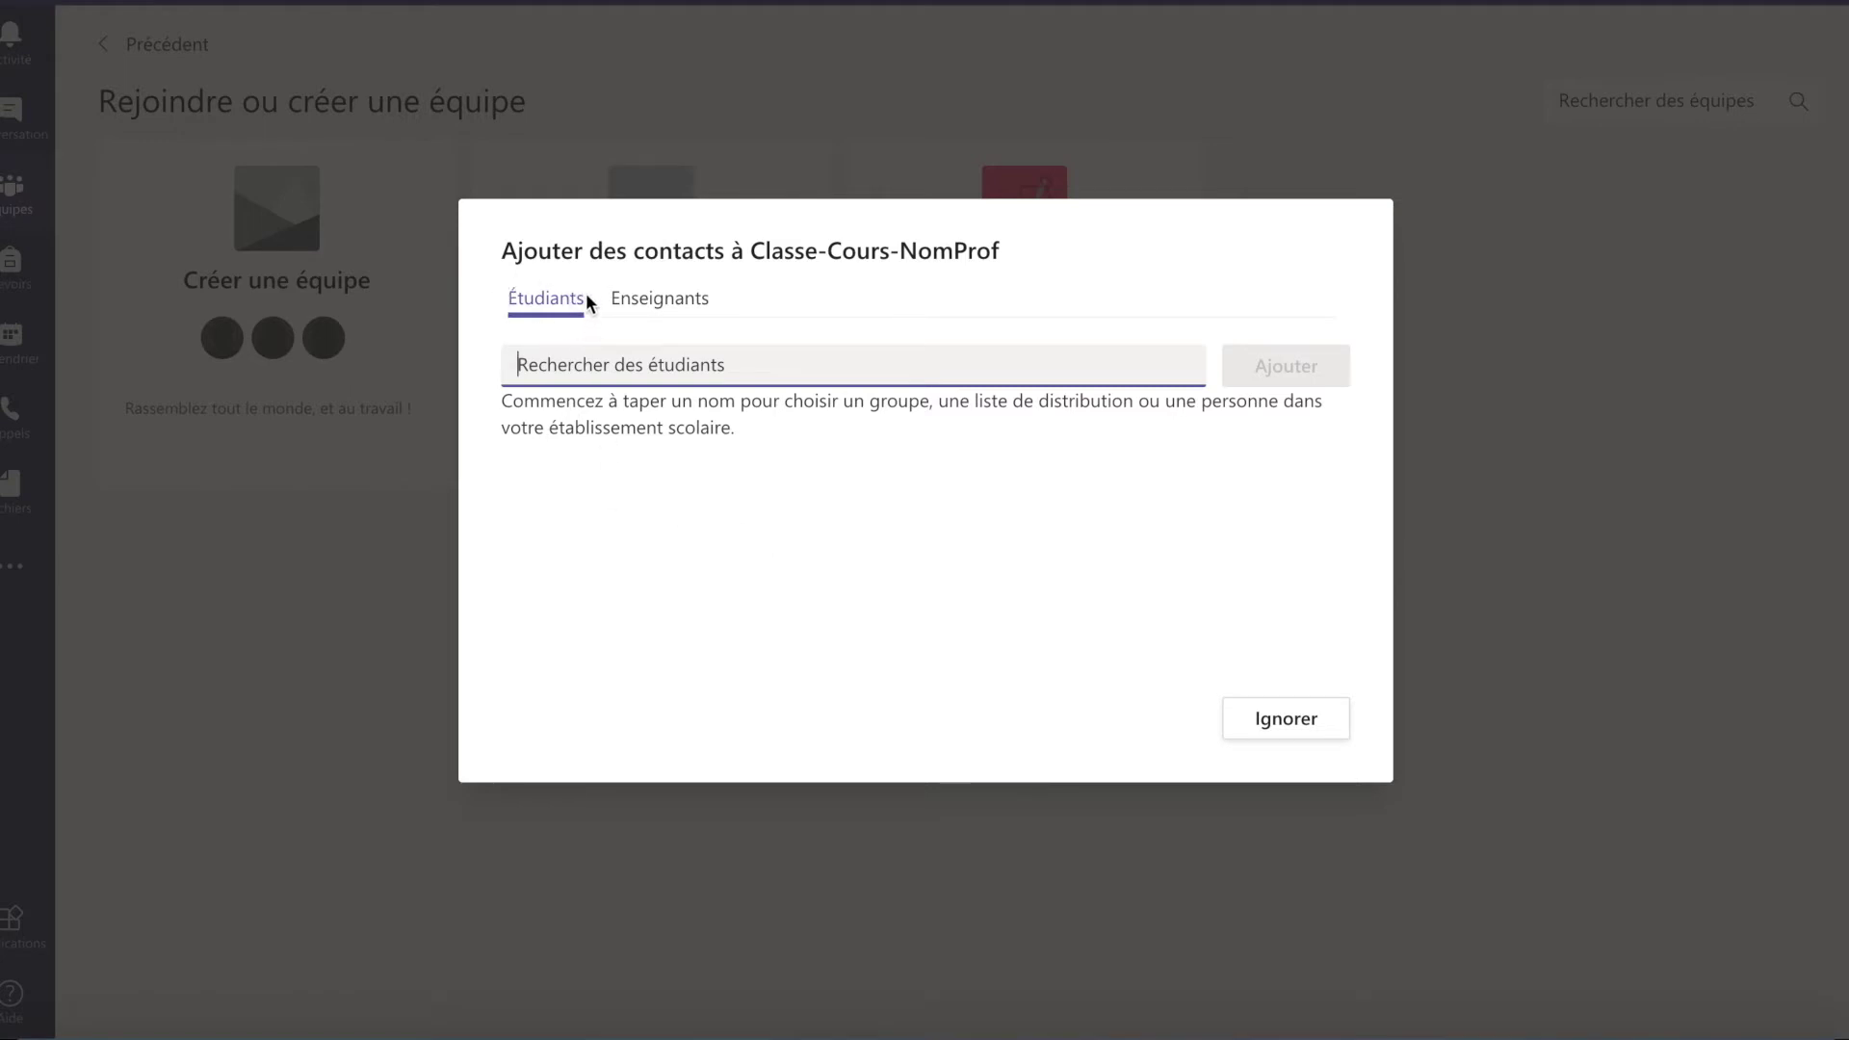
# Search for a student by name, add them to the new team as a student, and finish adding members.
pyautogui.click(665, 313)
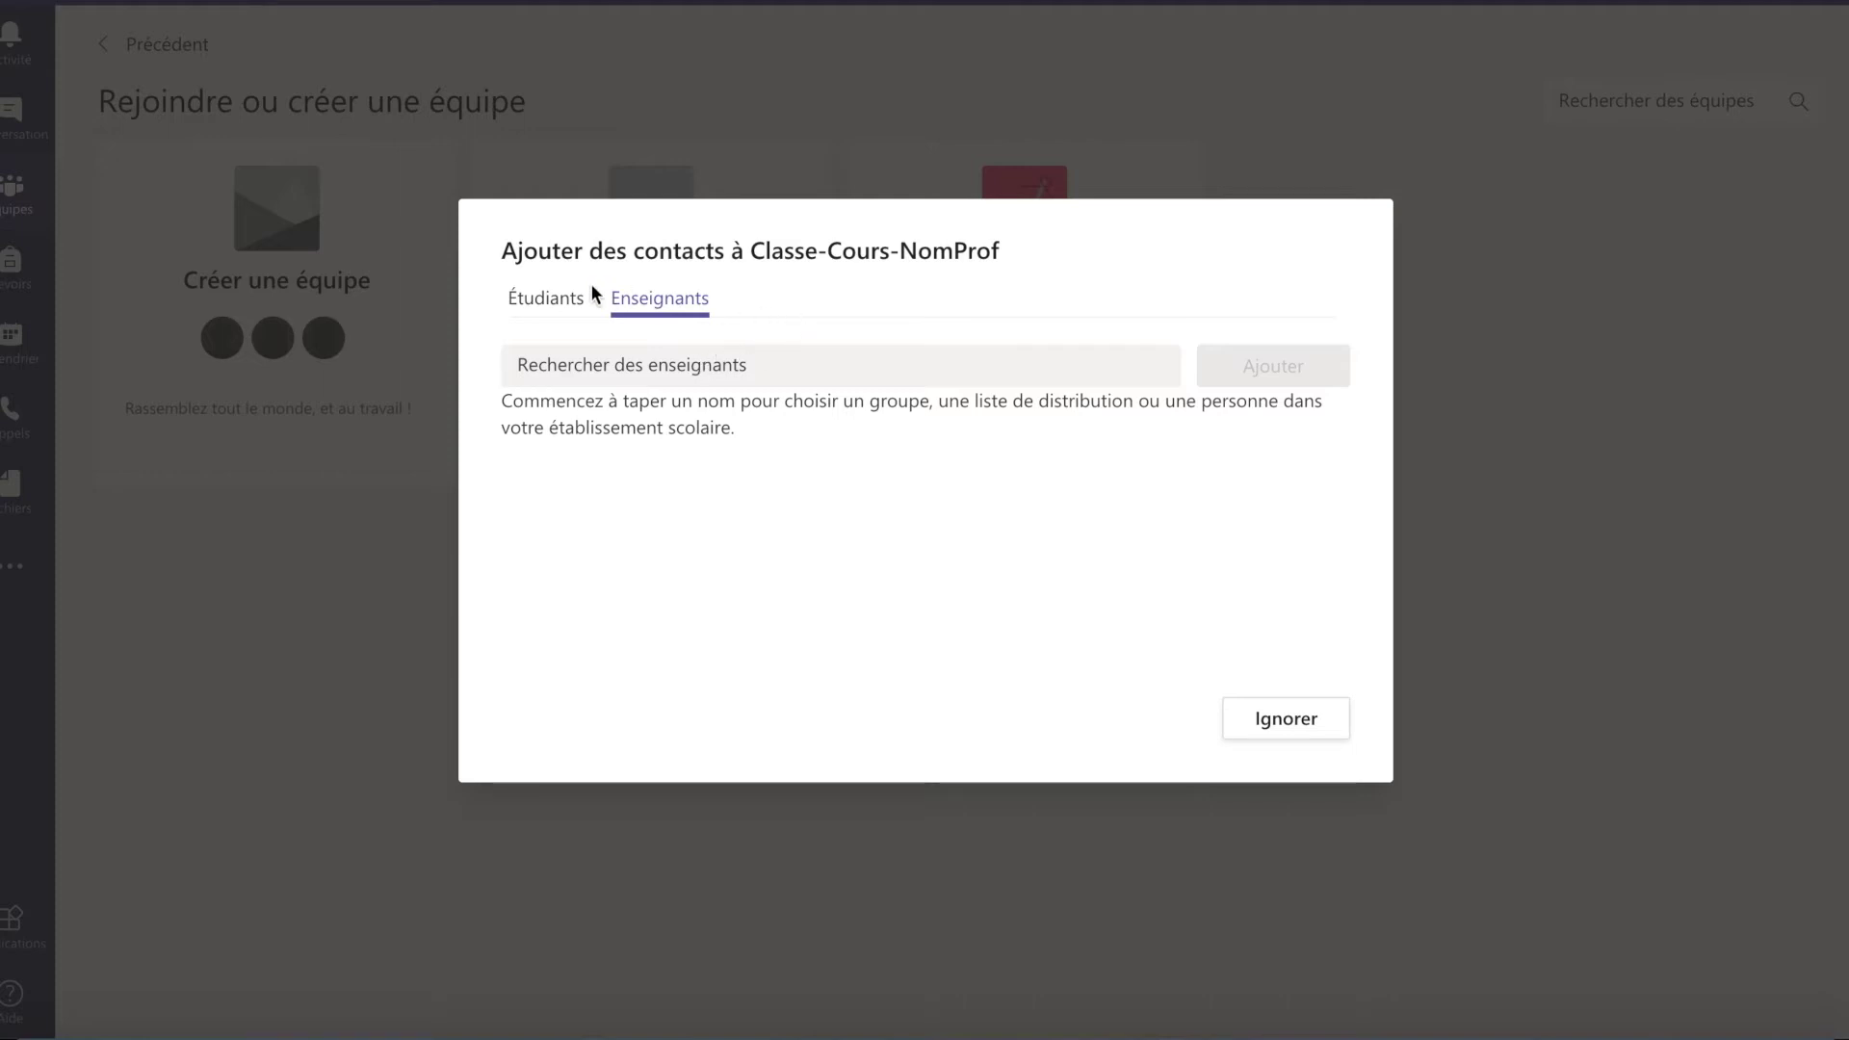
pyautogui.click(553, 307)
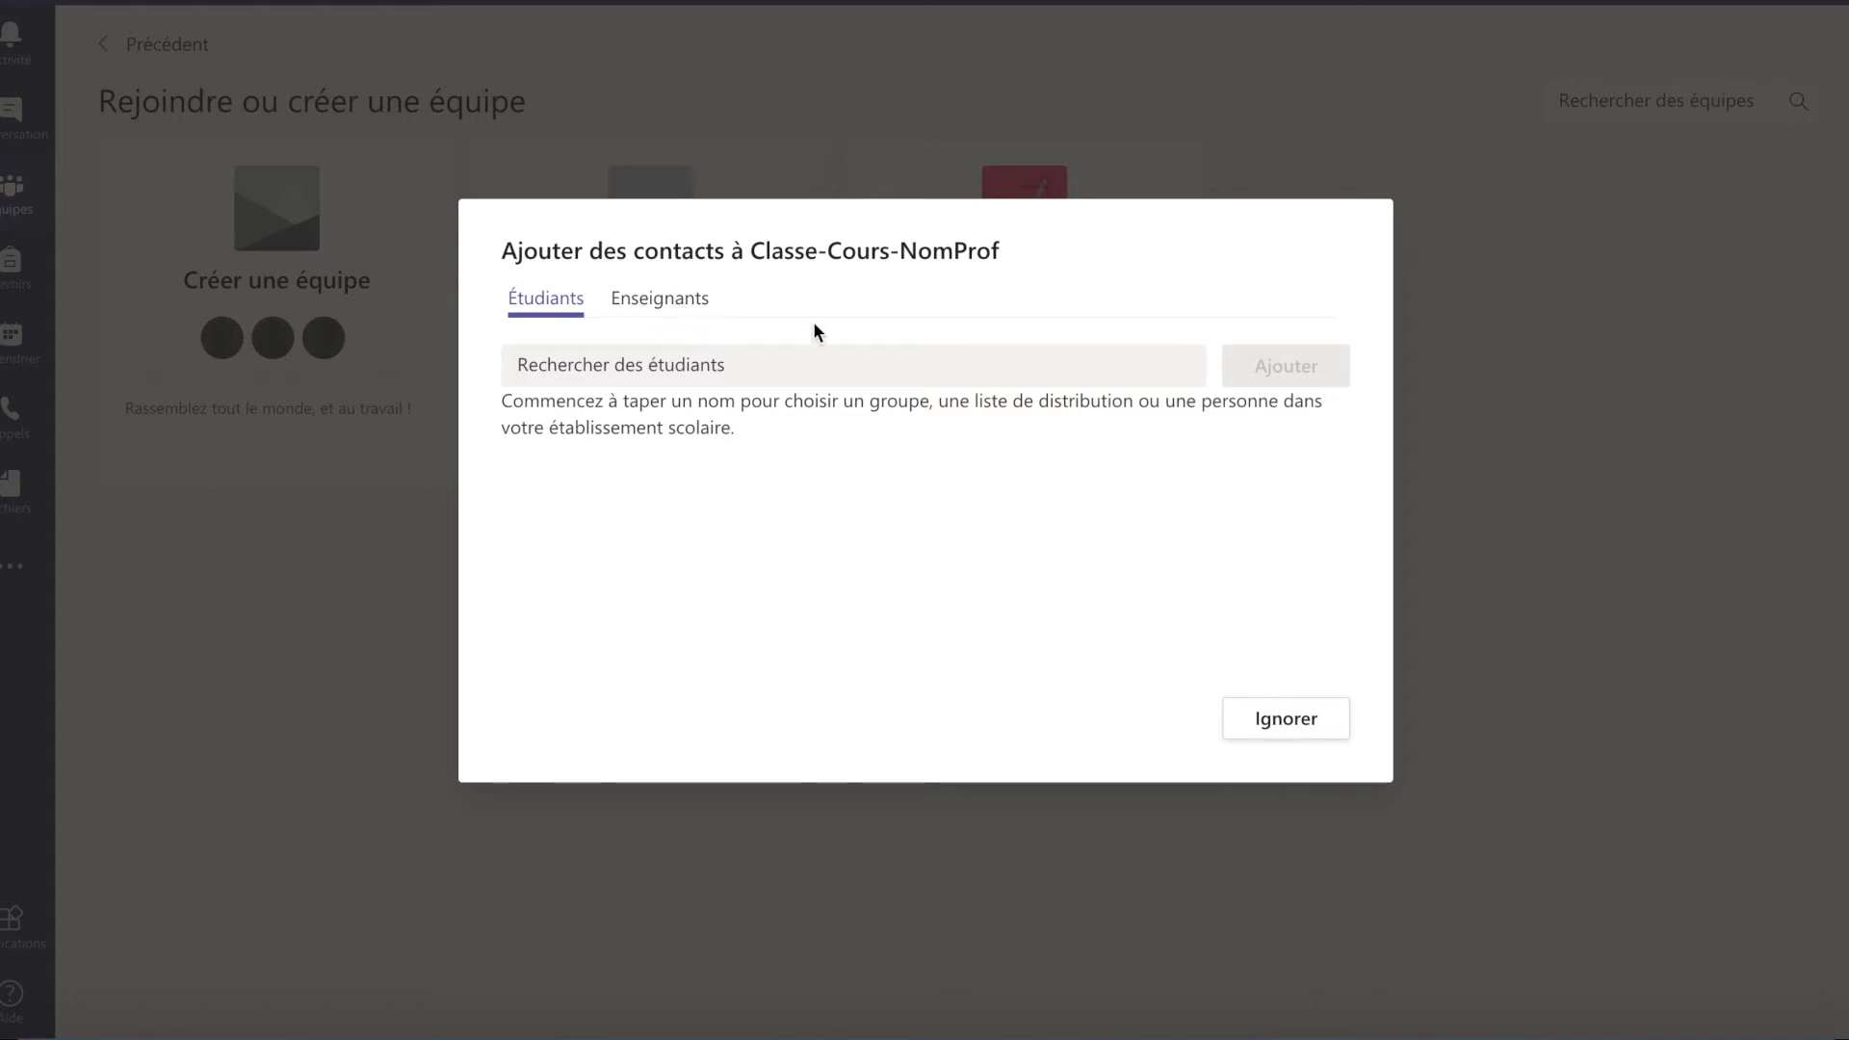
pyautogui.click(545, 367)
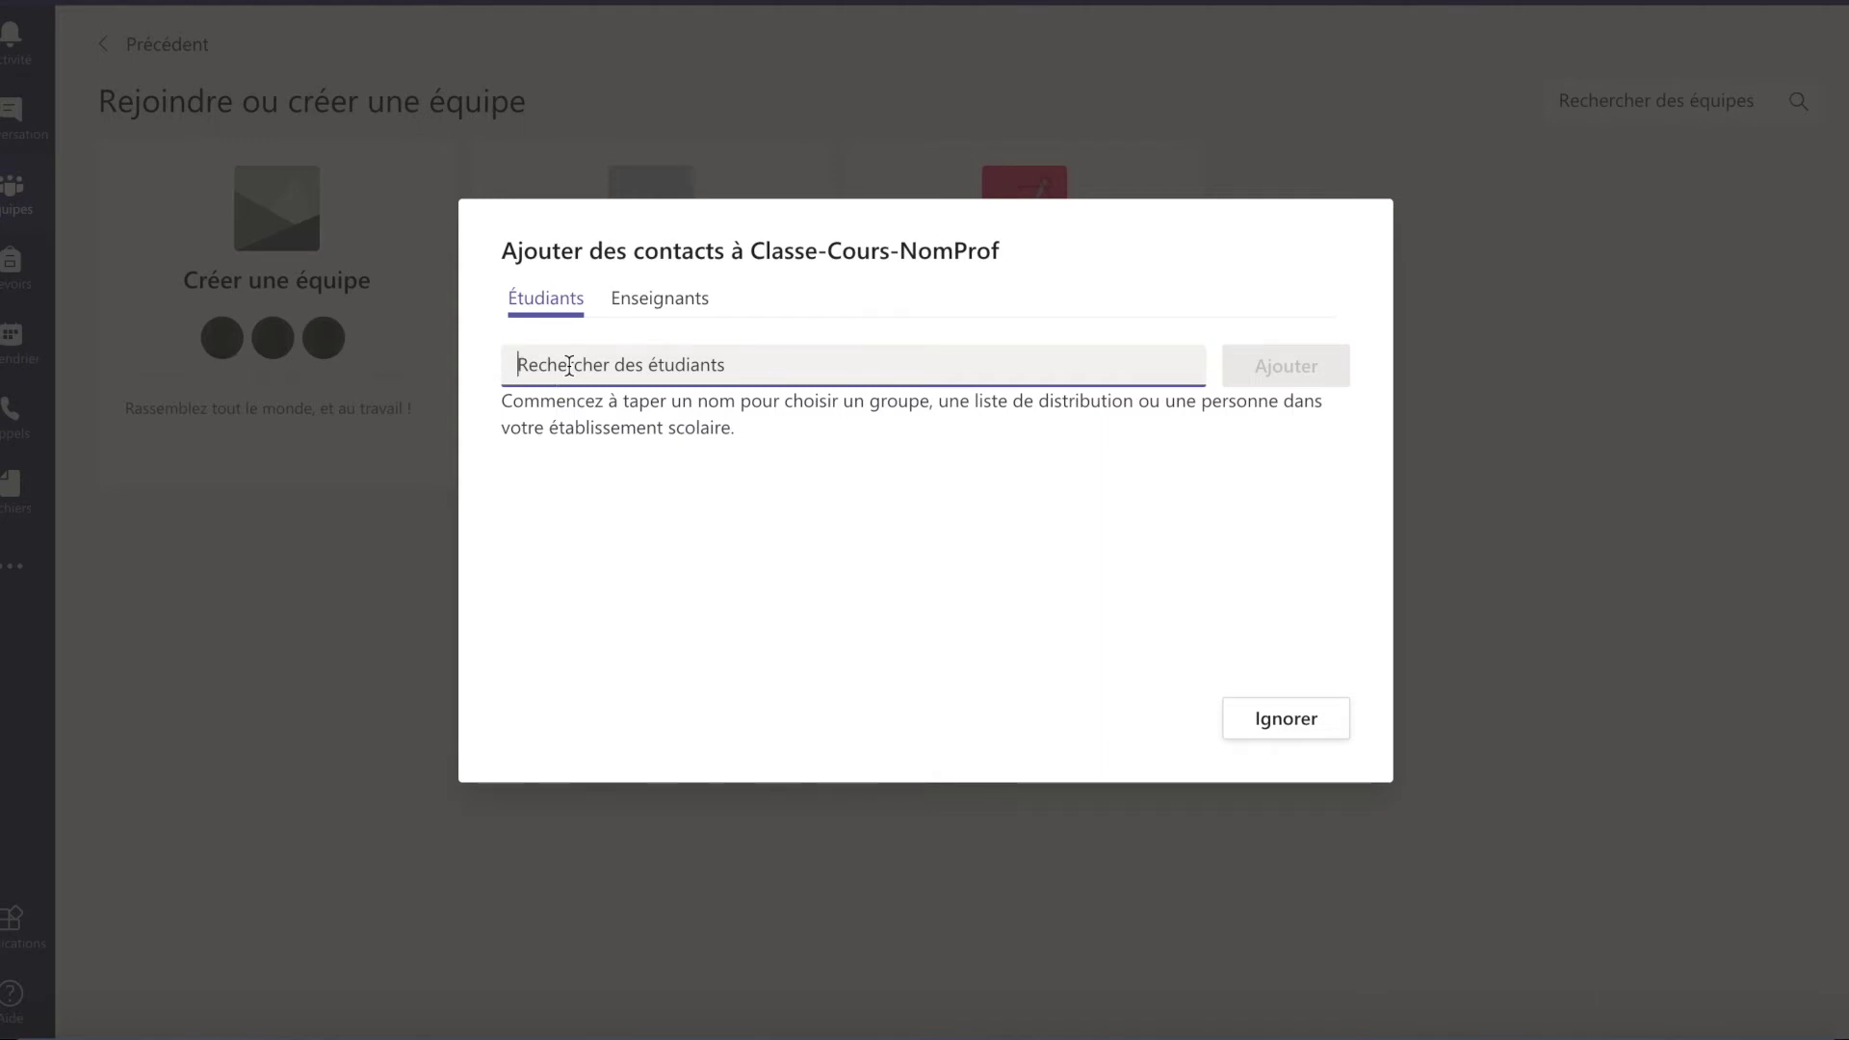
pyautogui.write('...')
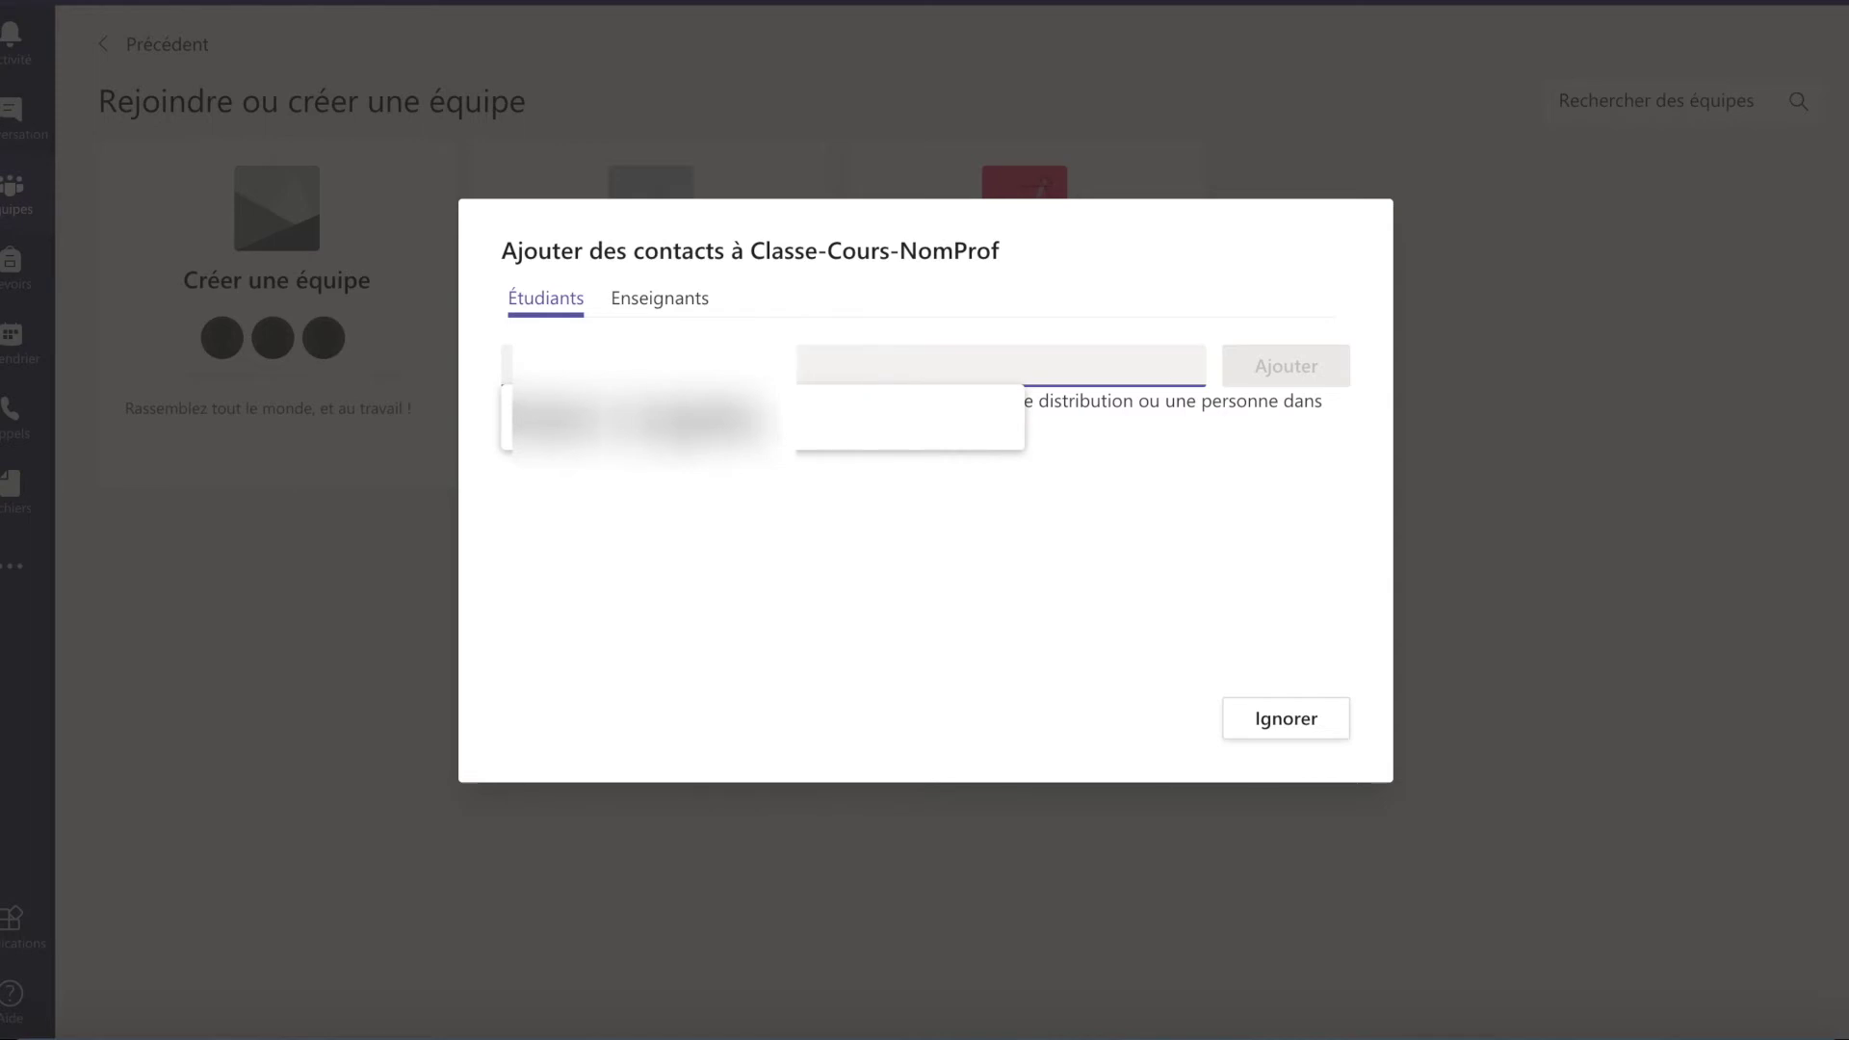
pyautogui.press('Return')
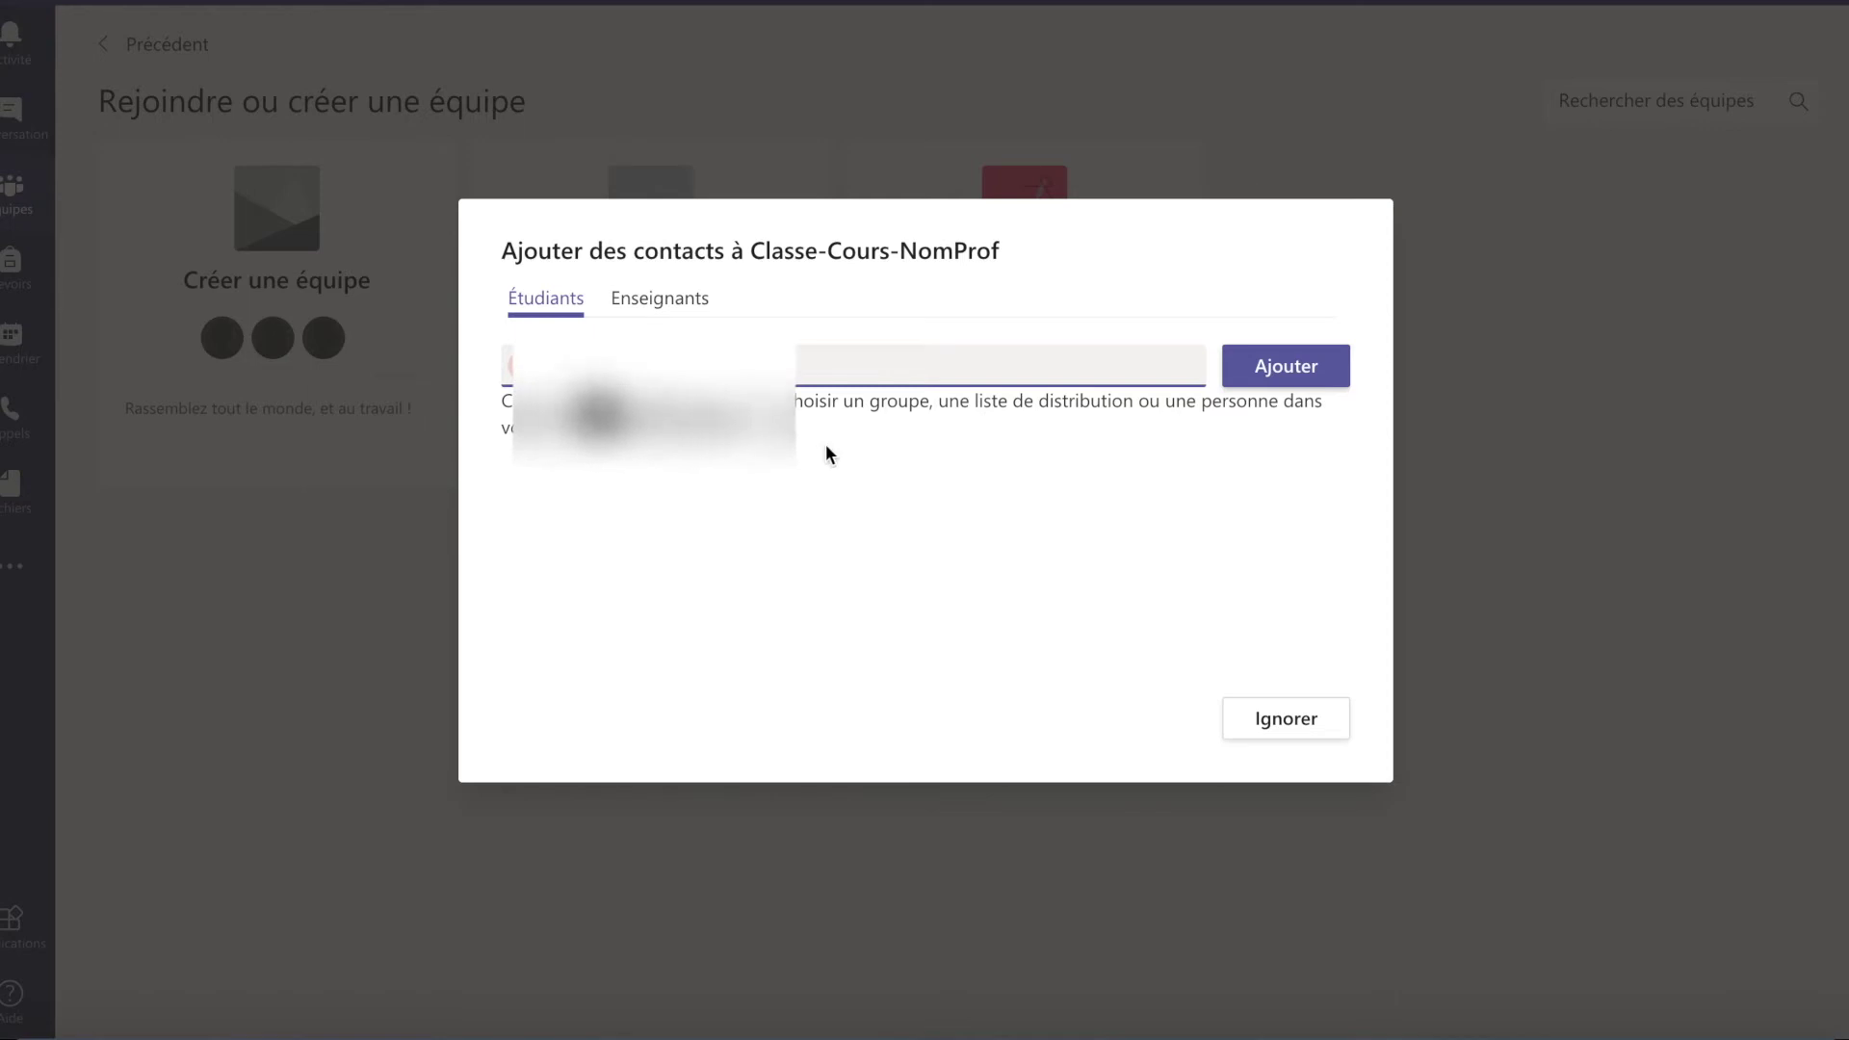
pyautogui.click(1293, 371)
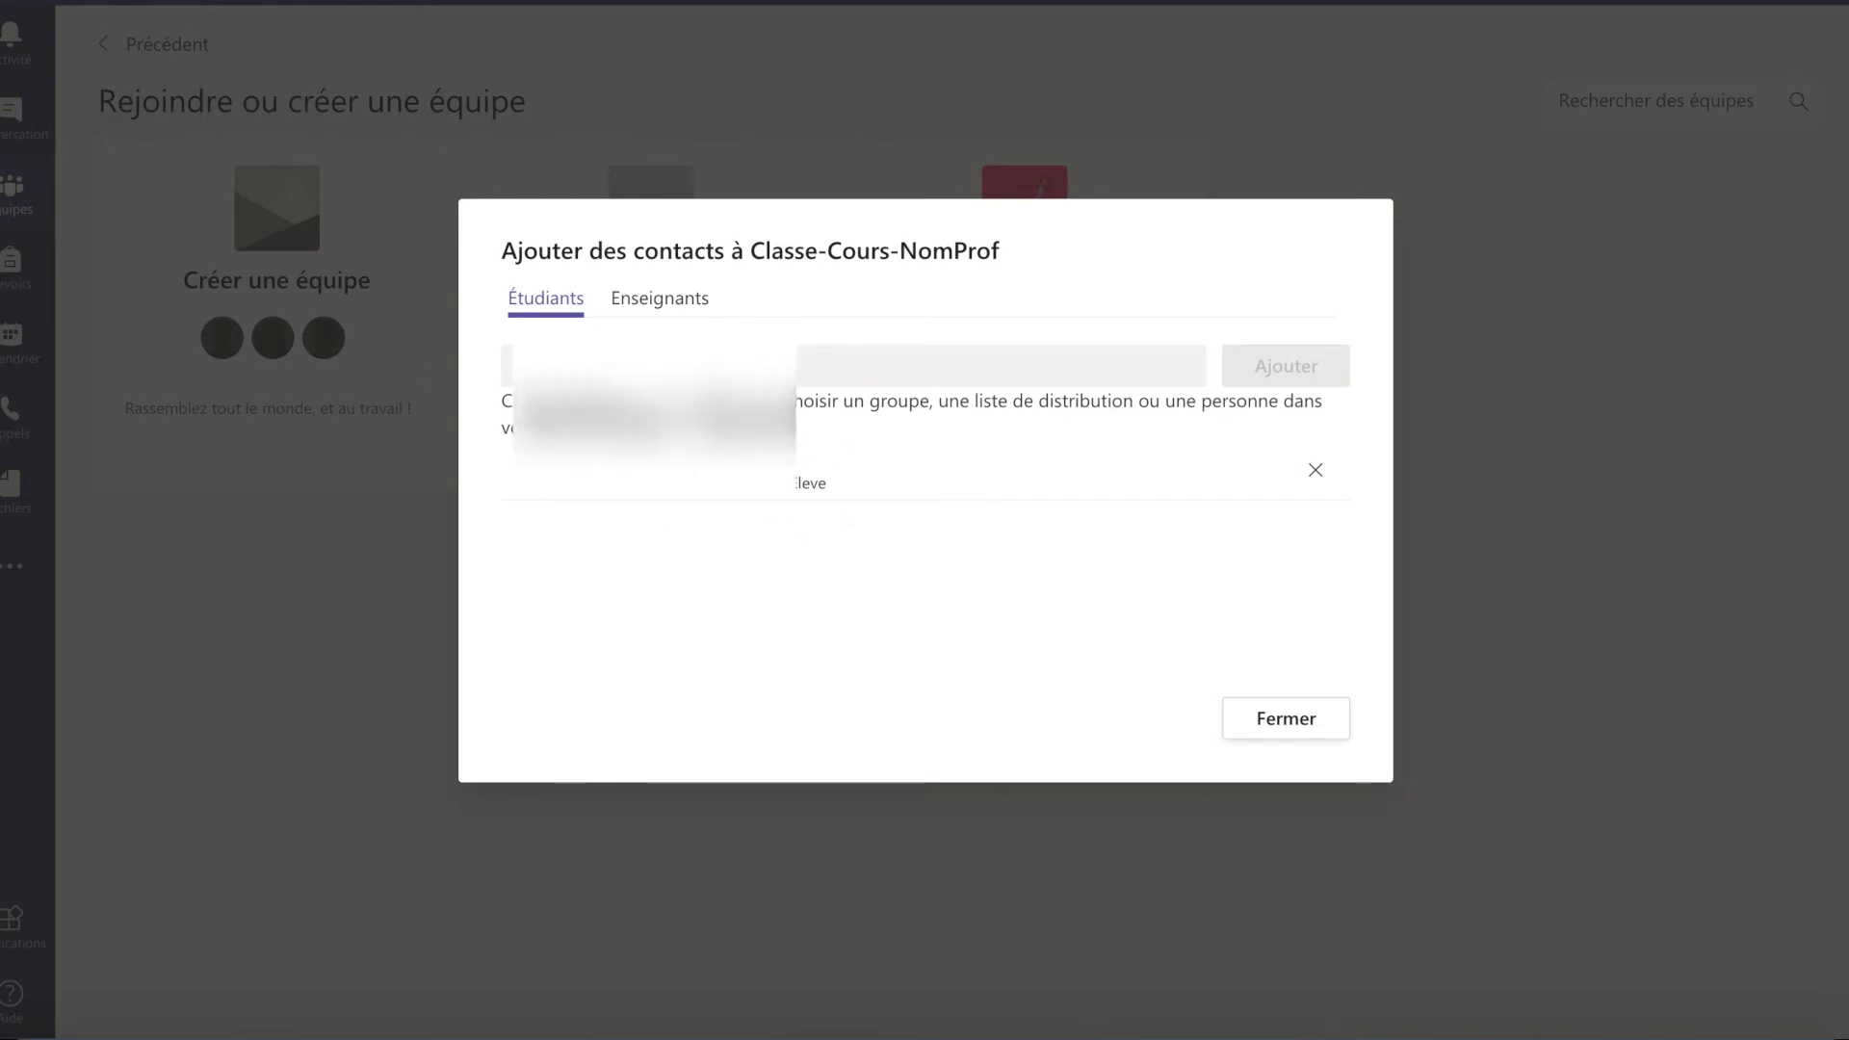
pyautogui.click(1289, 725)
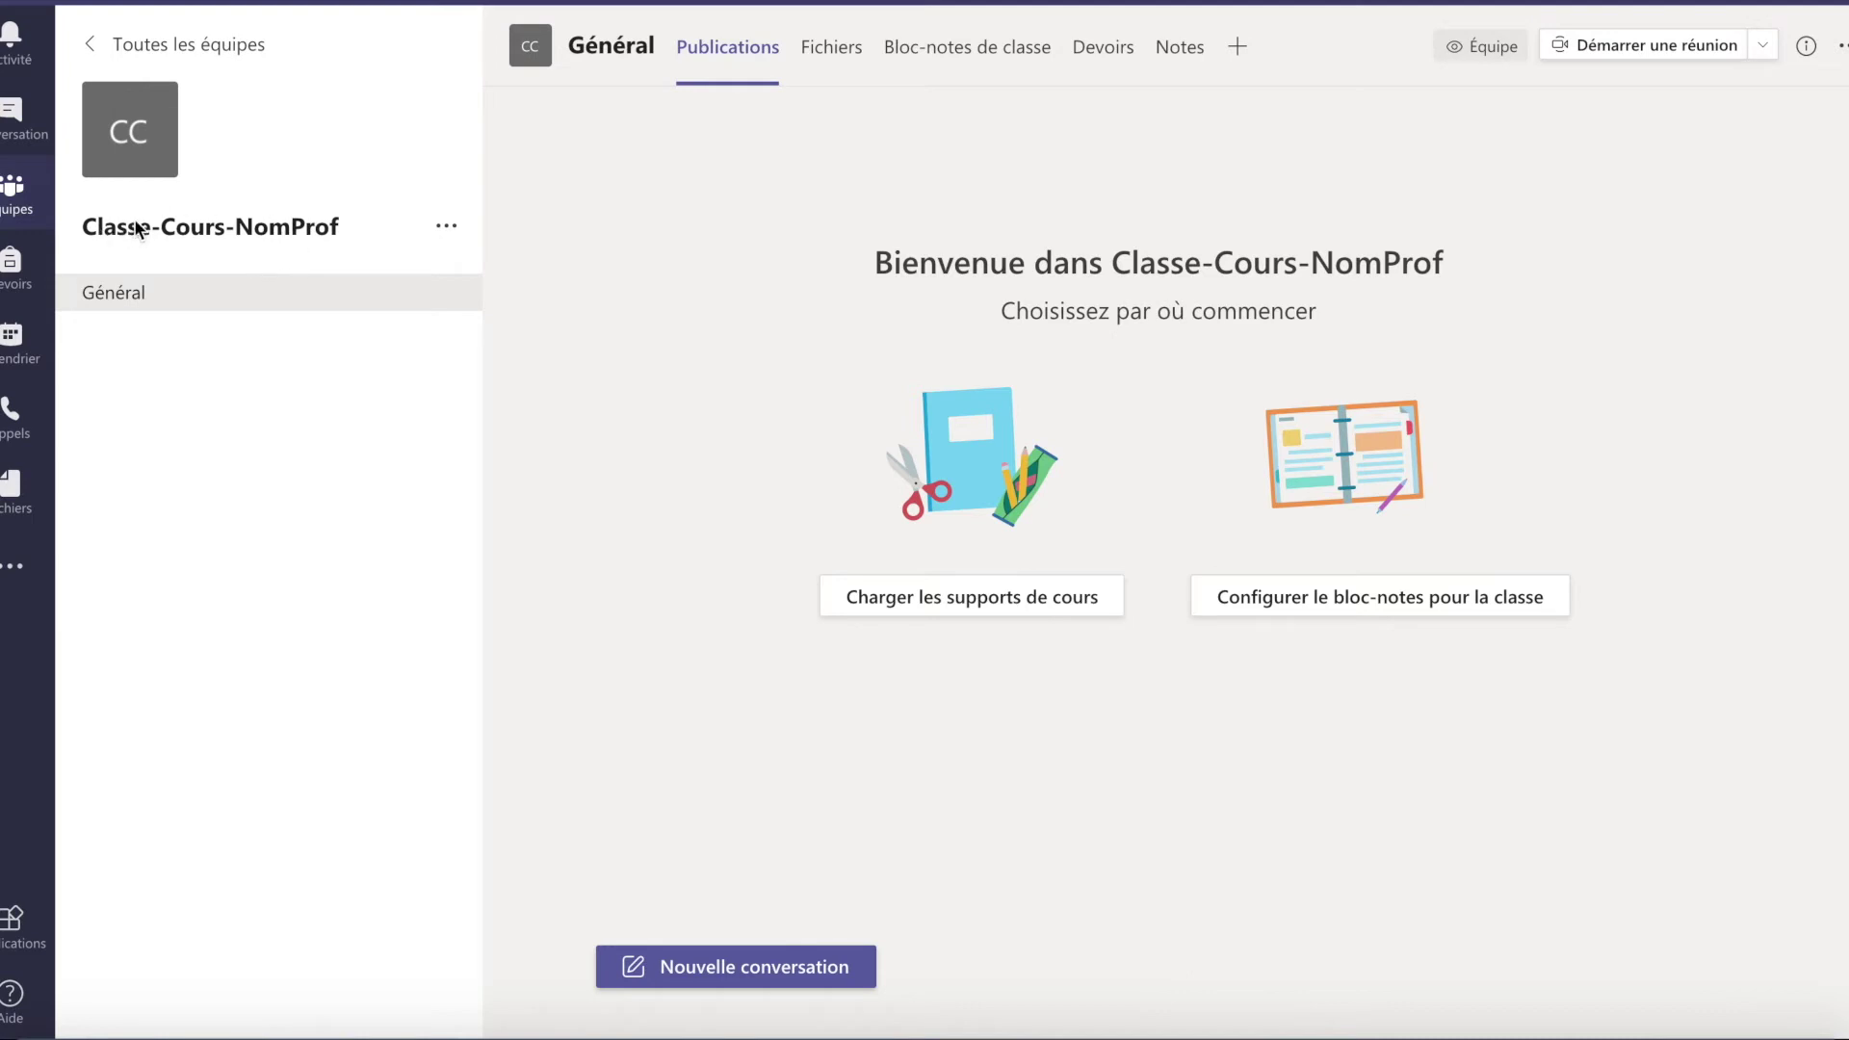
# Review the member list in the Classe-Cours-NomProf team's management page and return to the Général channel.
pyautogui.click(460, 238)
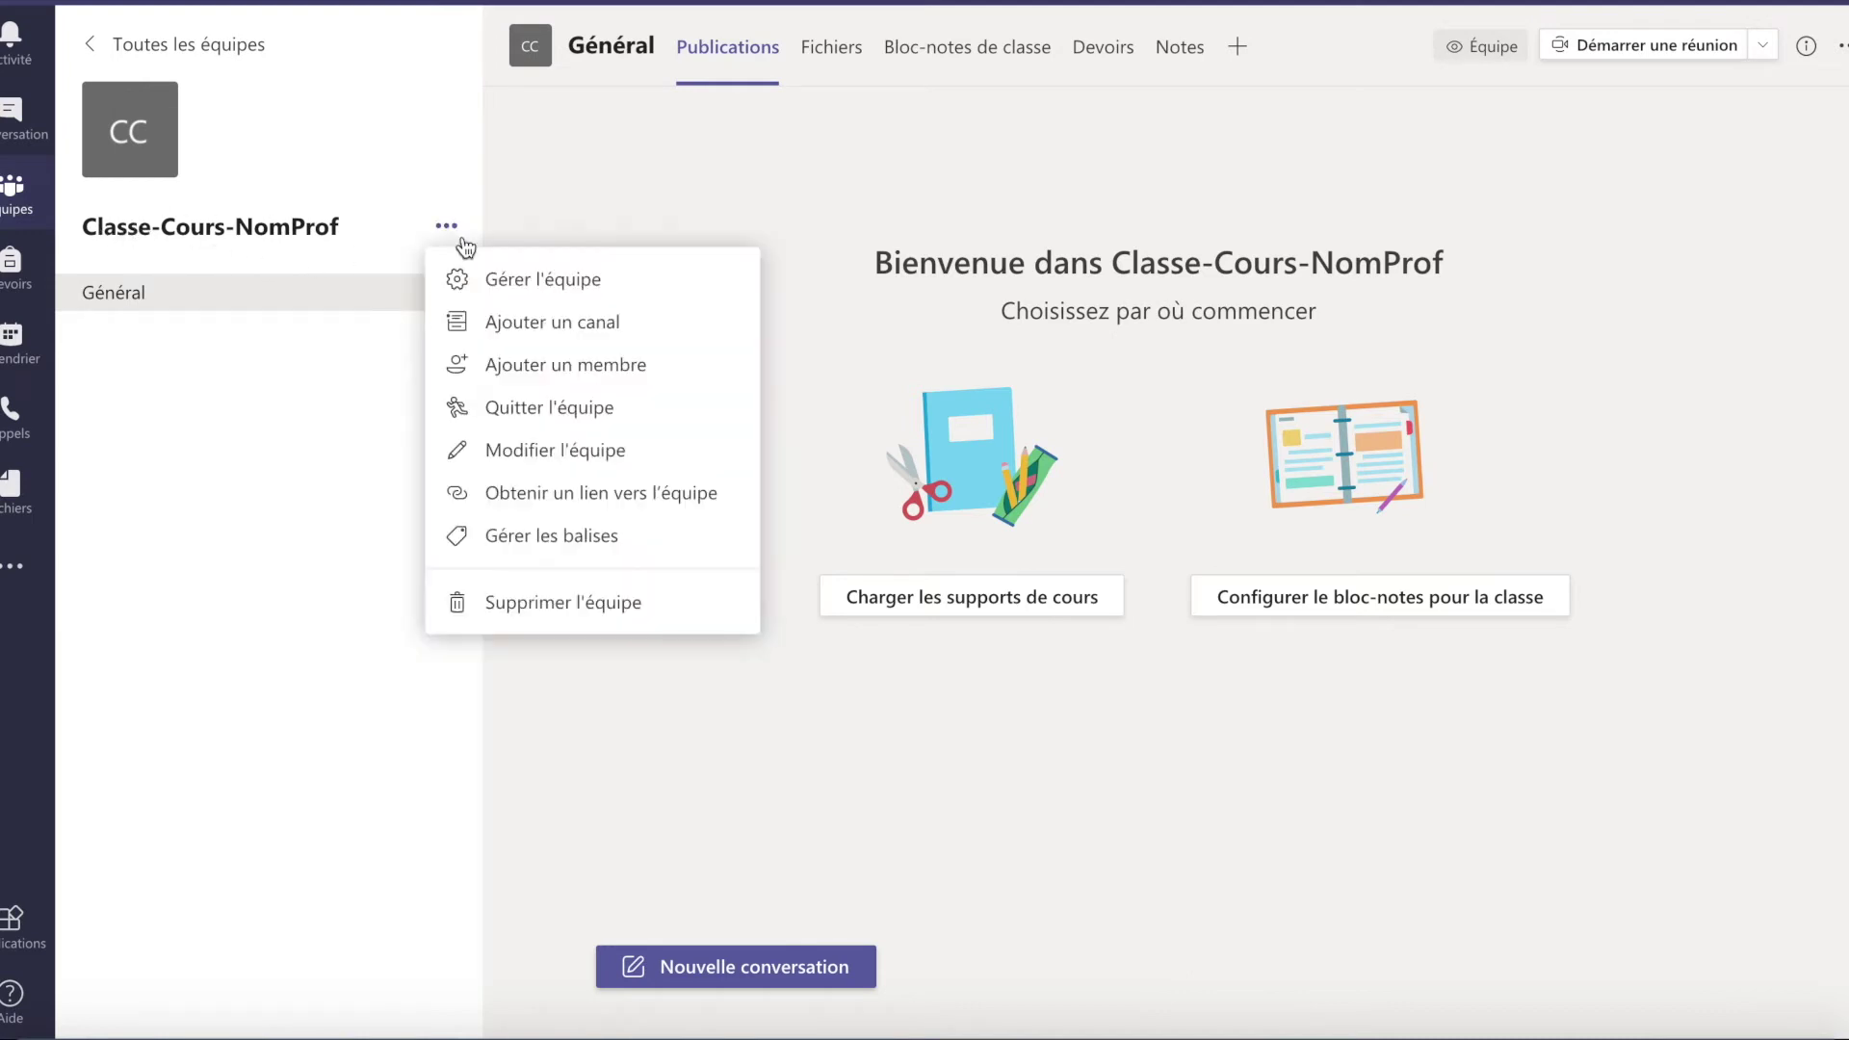
pyautogui.click(553, 282)
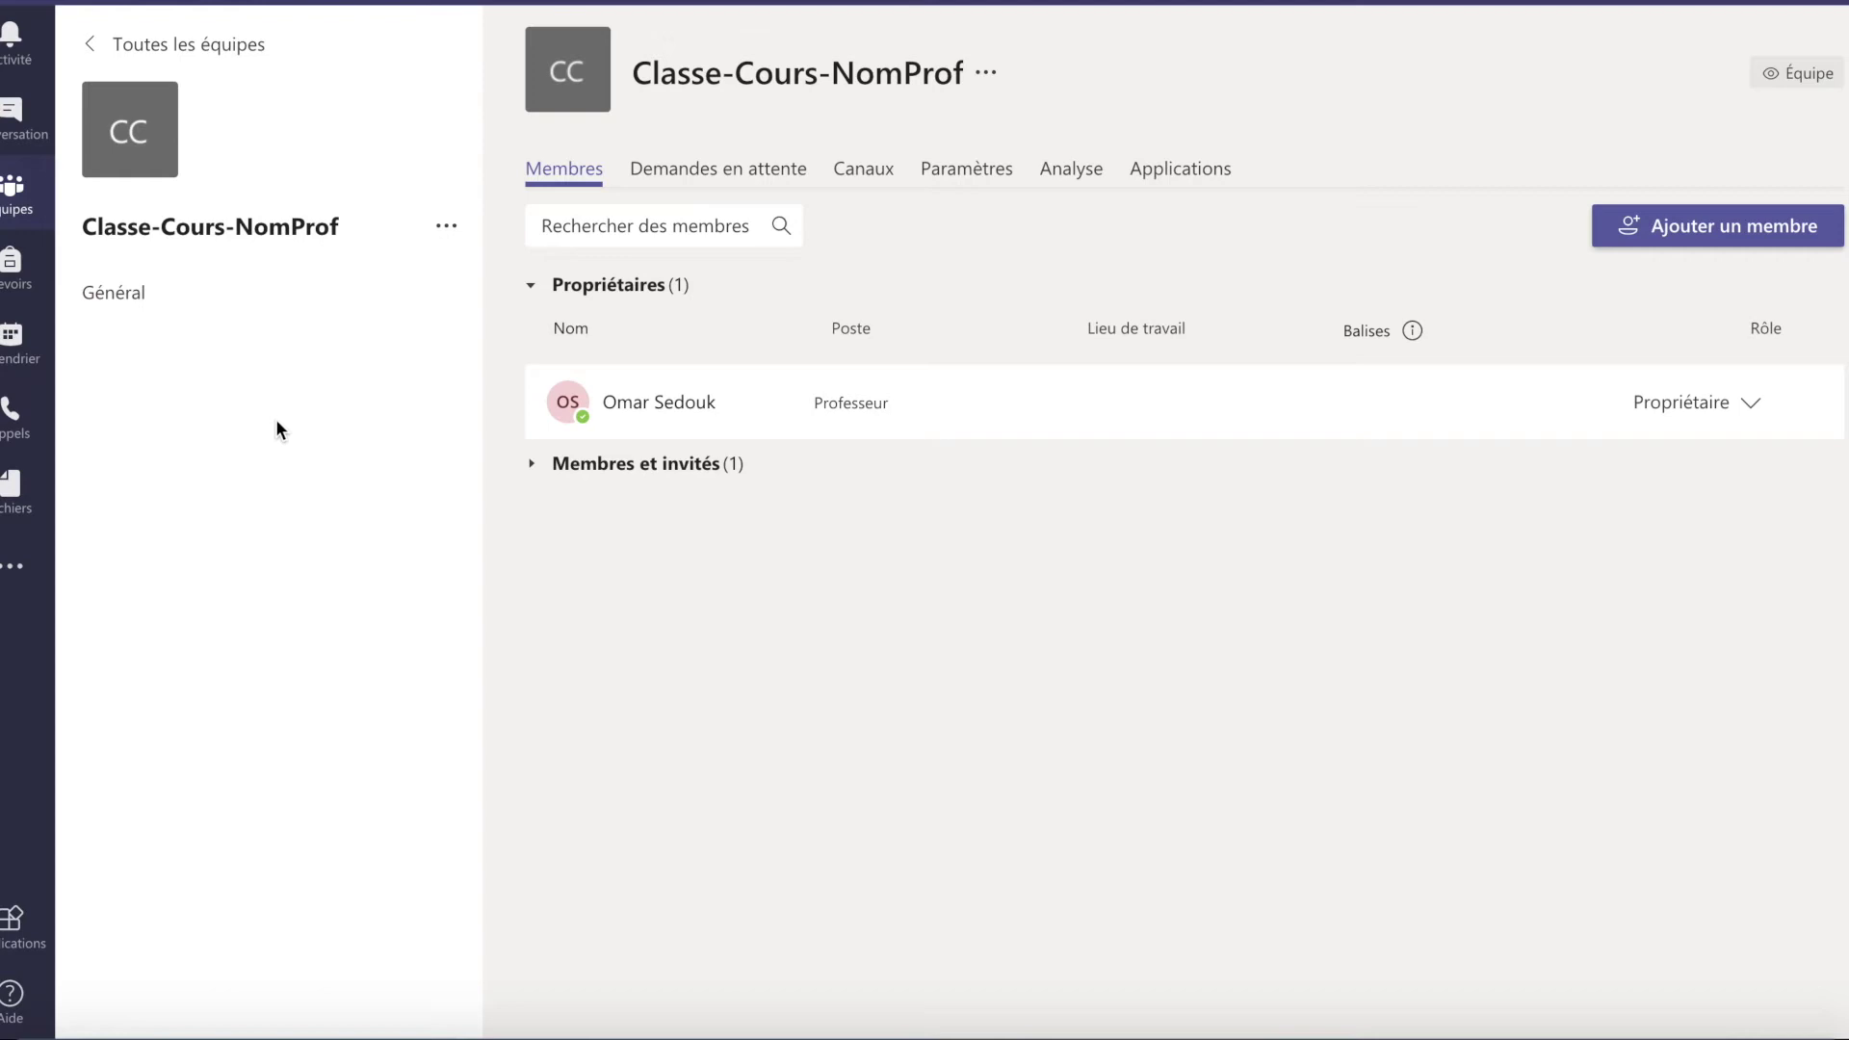
pyautogui.click(125, 297)
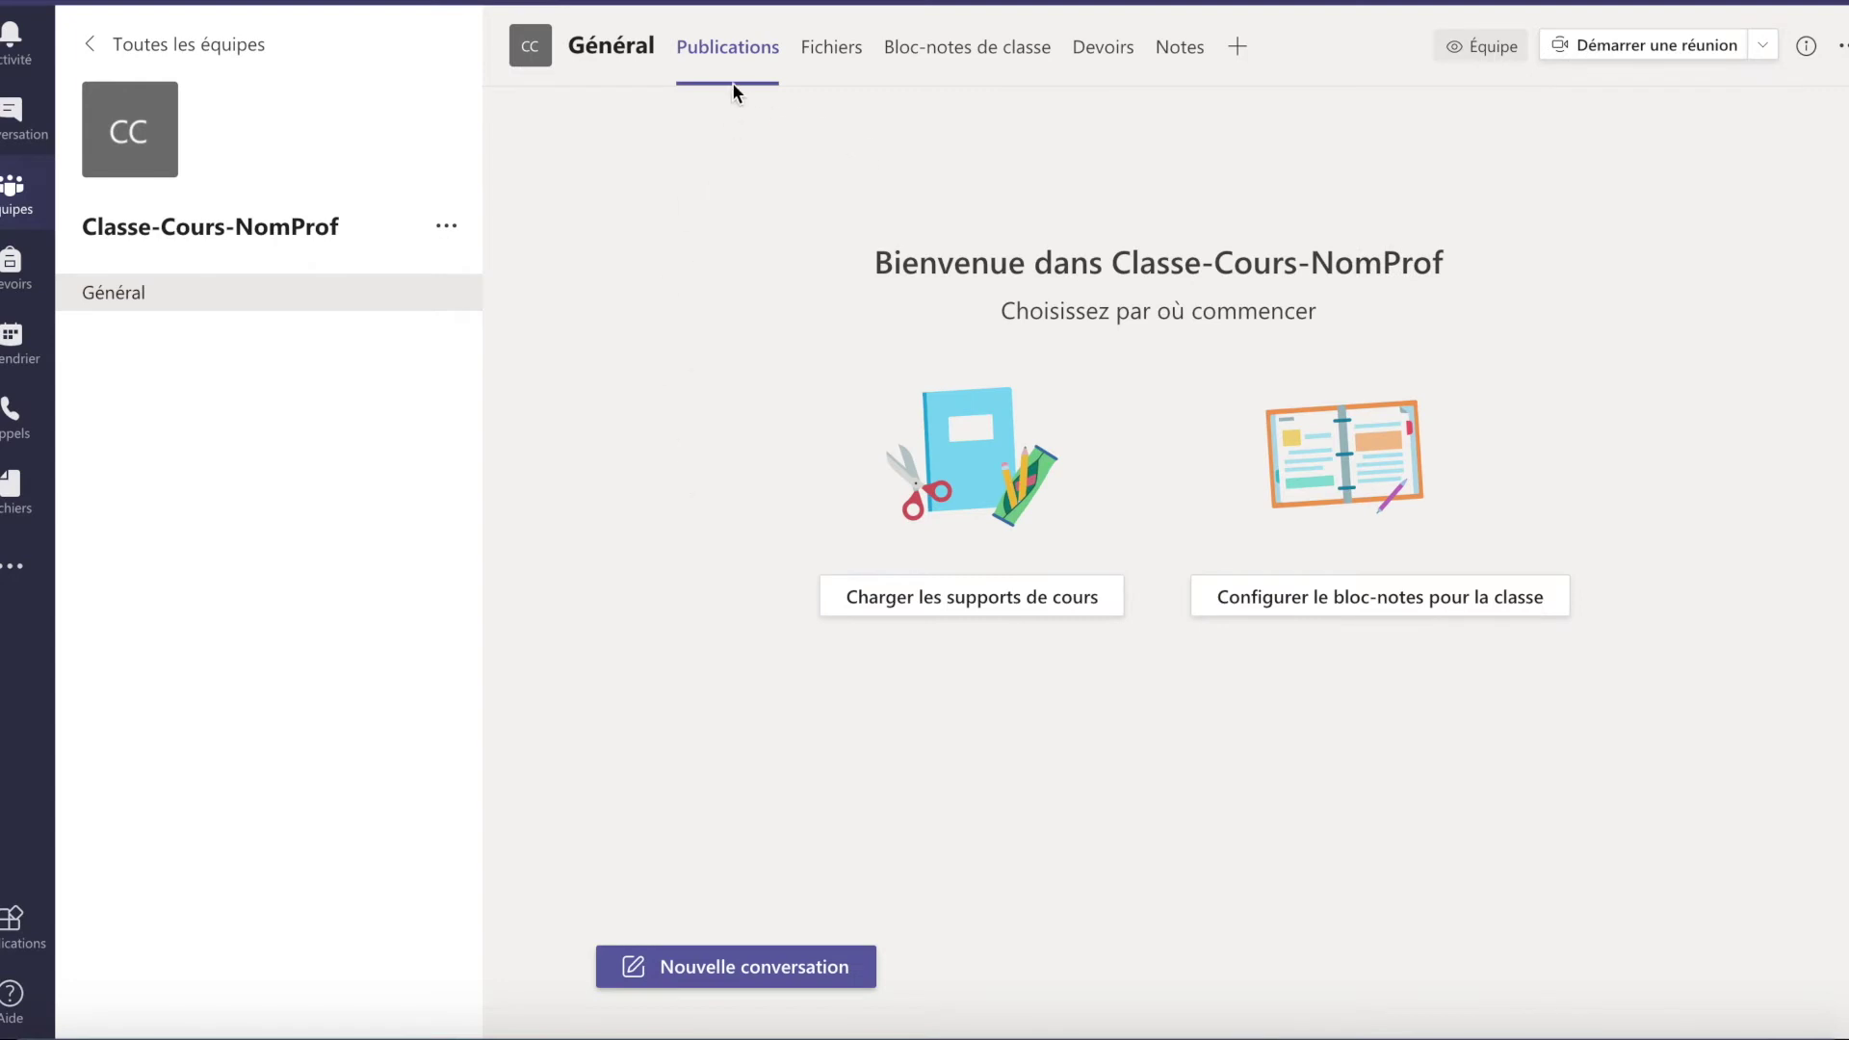
# Post a new conversation reading "Bonjour" in the Général channel.
pyautogui.click(700, 977)
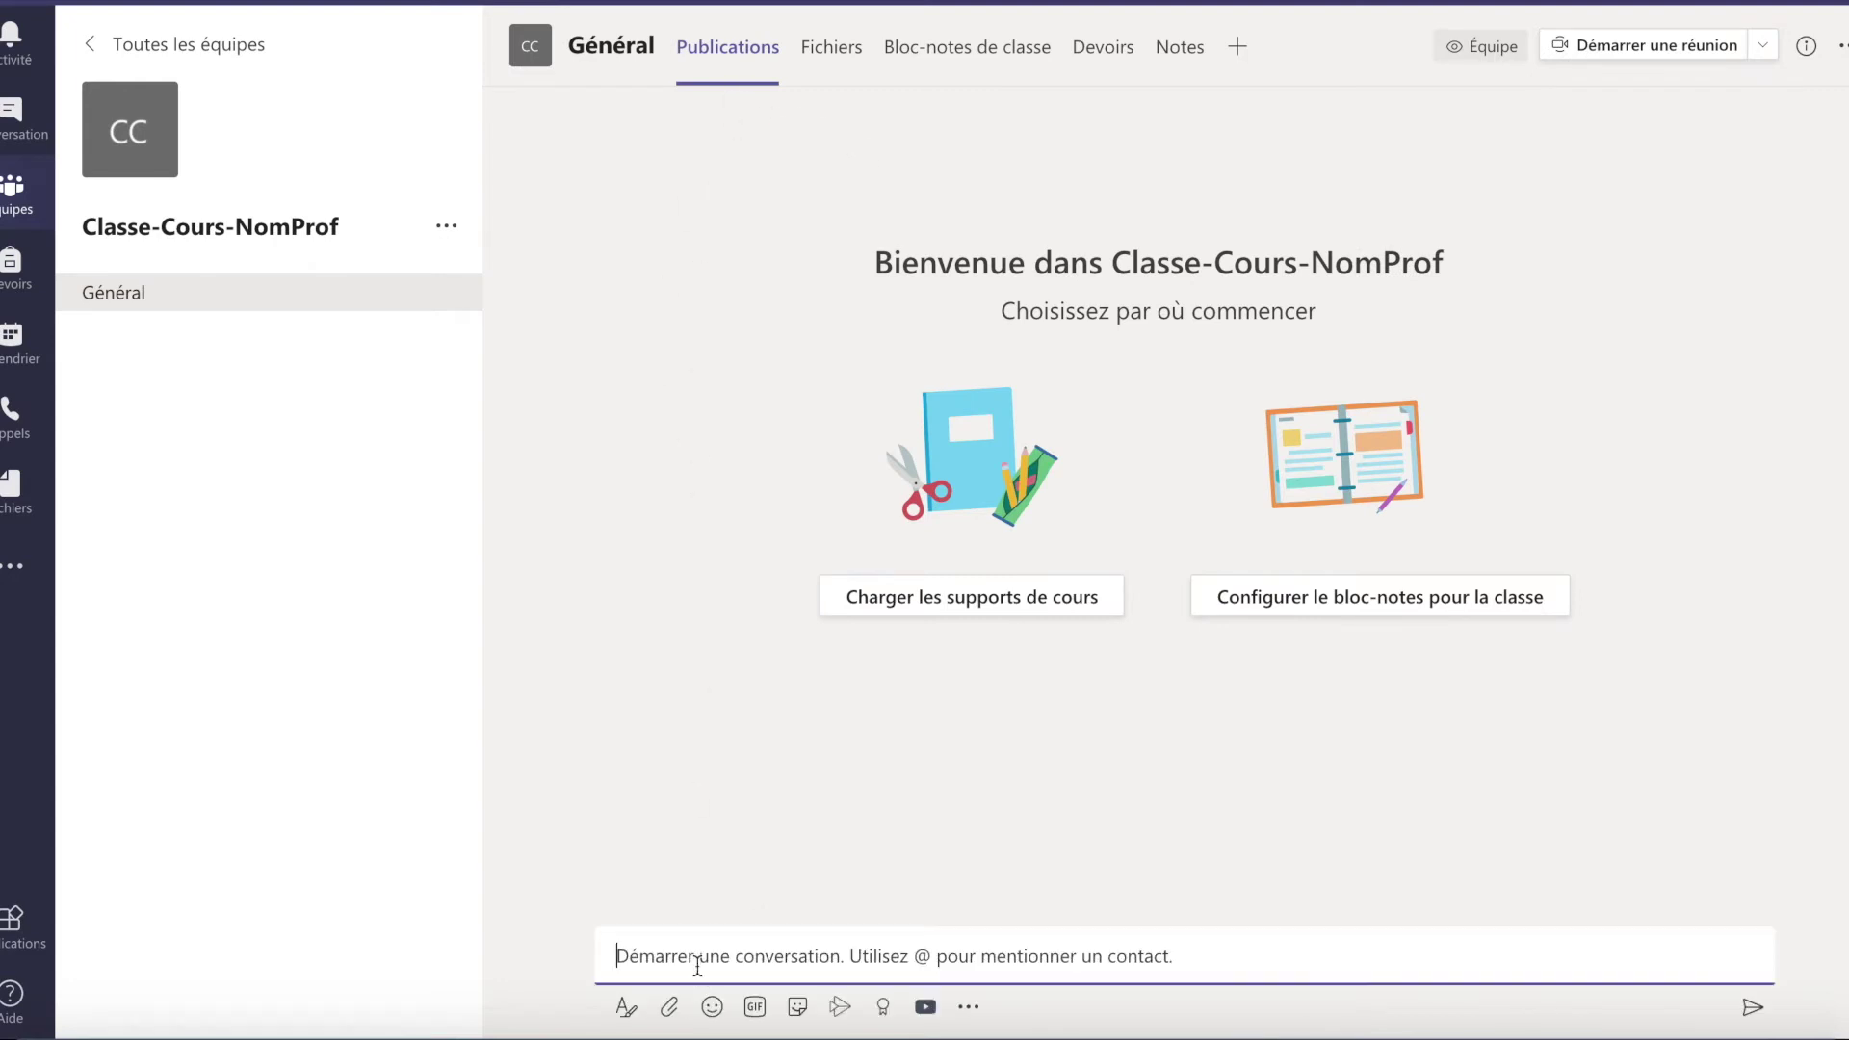
pyautogui.write('Bon')
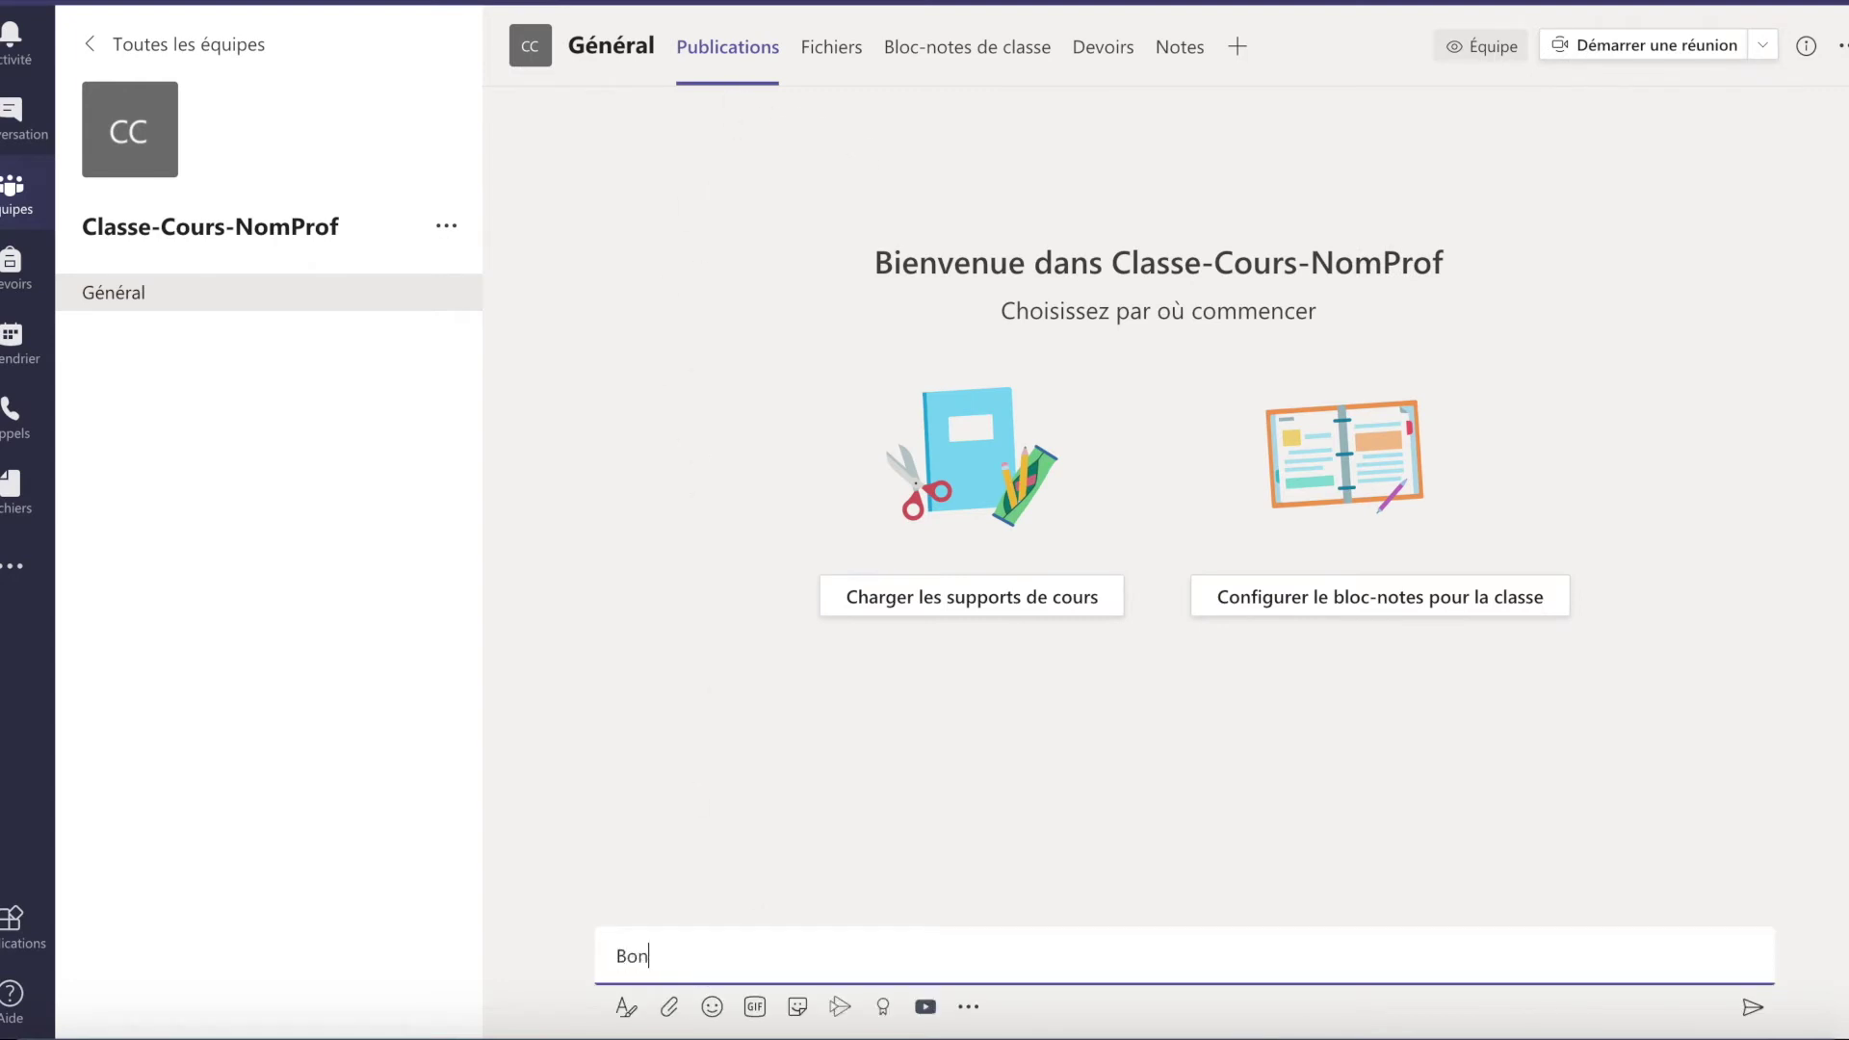
pyautogui.write('jour')
pyautogui.press('Return')
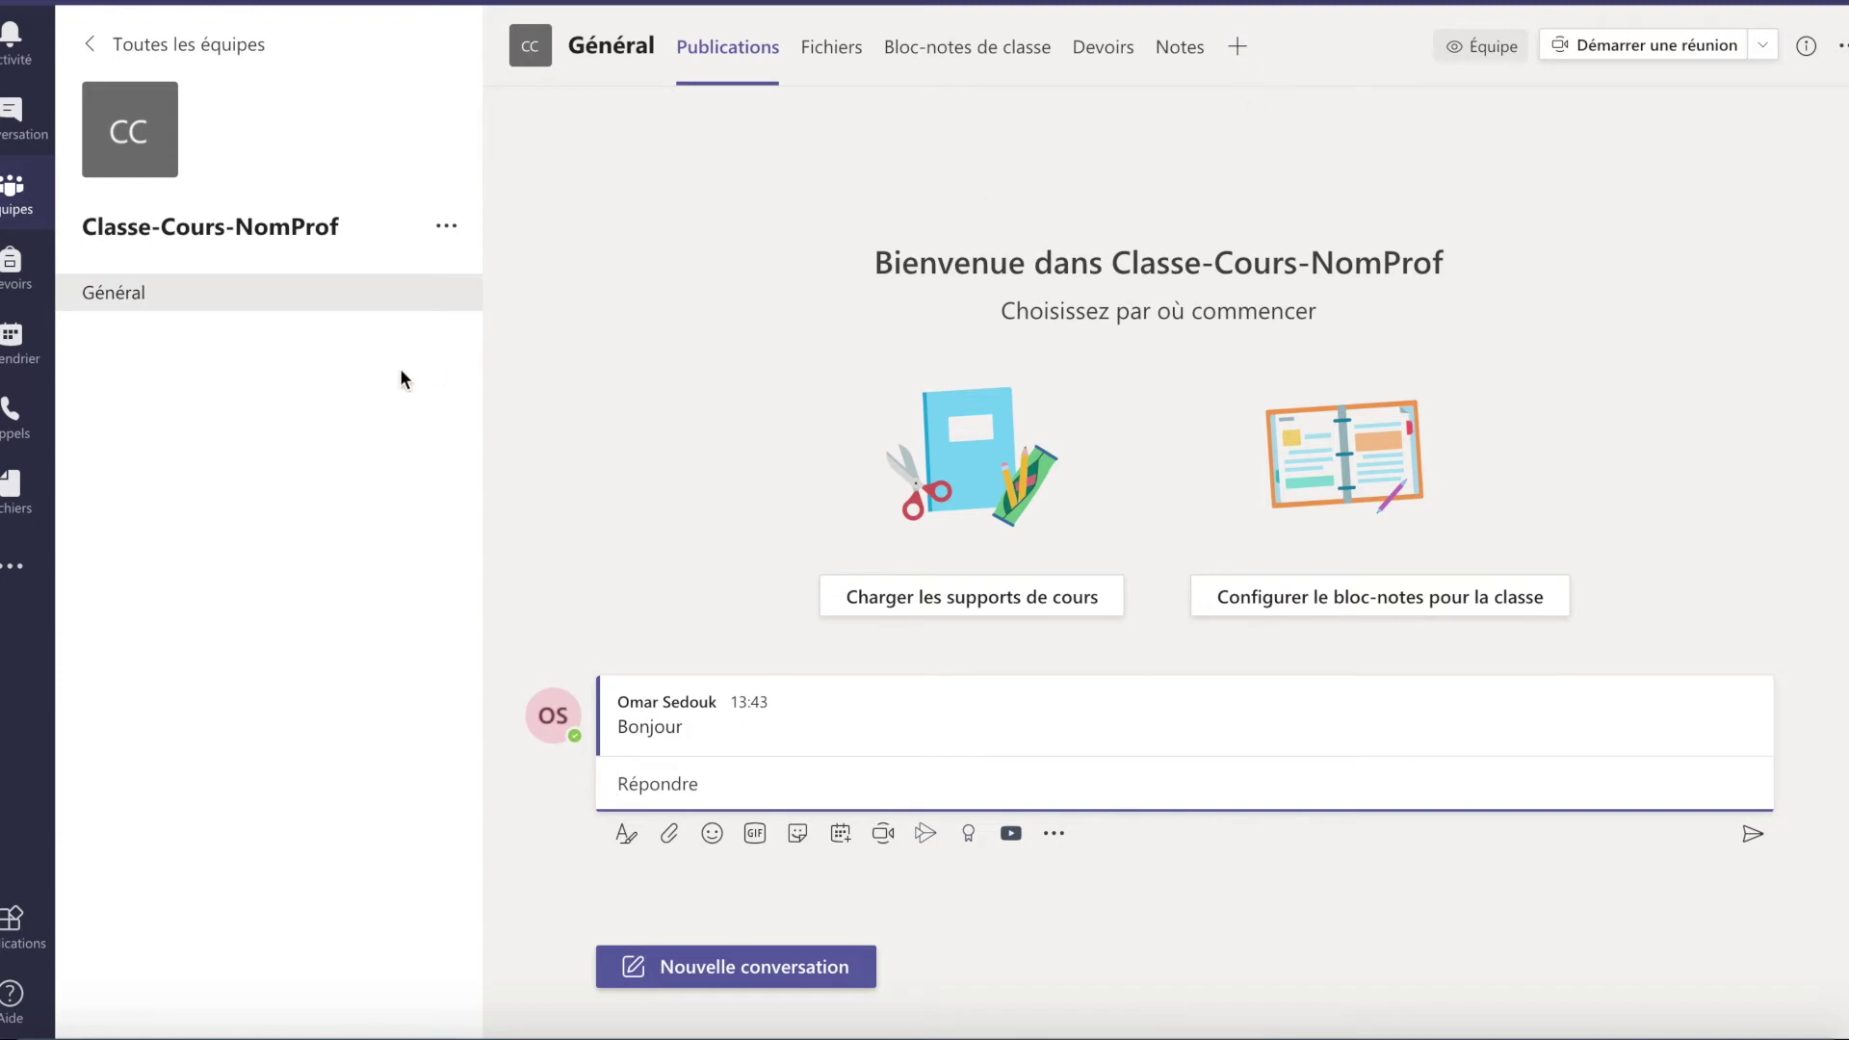
# Add a channel named "Algèbre" to the Classe-Cours-NomProf team with standard privacy.
pyautogui.click(448, 231)
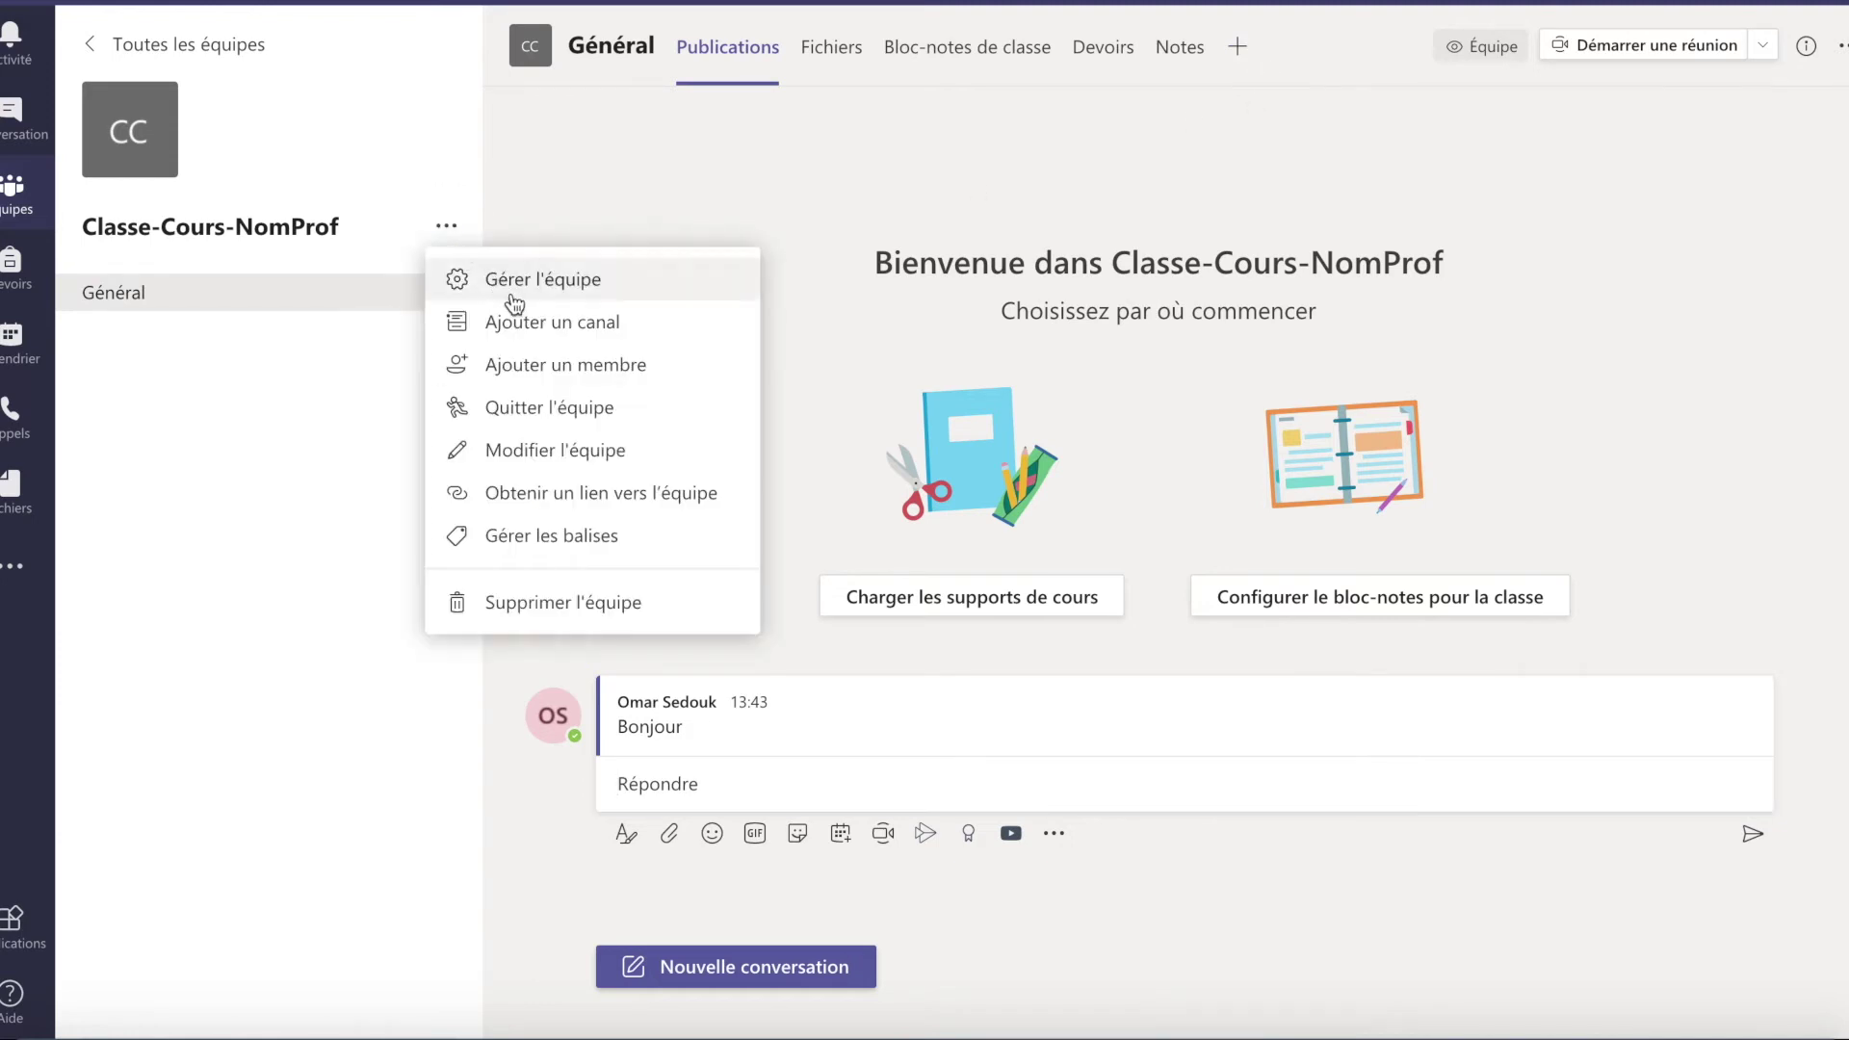
pyautogui.click(503, 322)
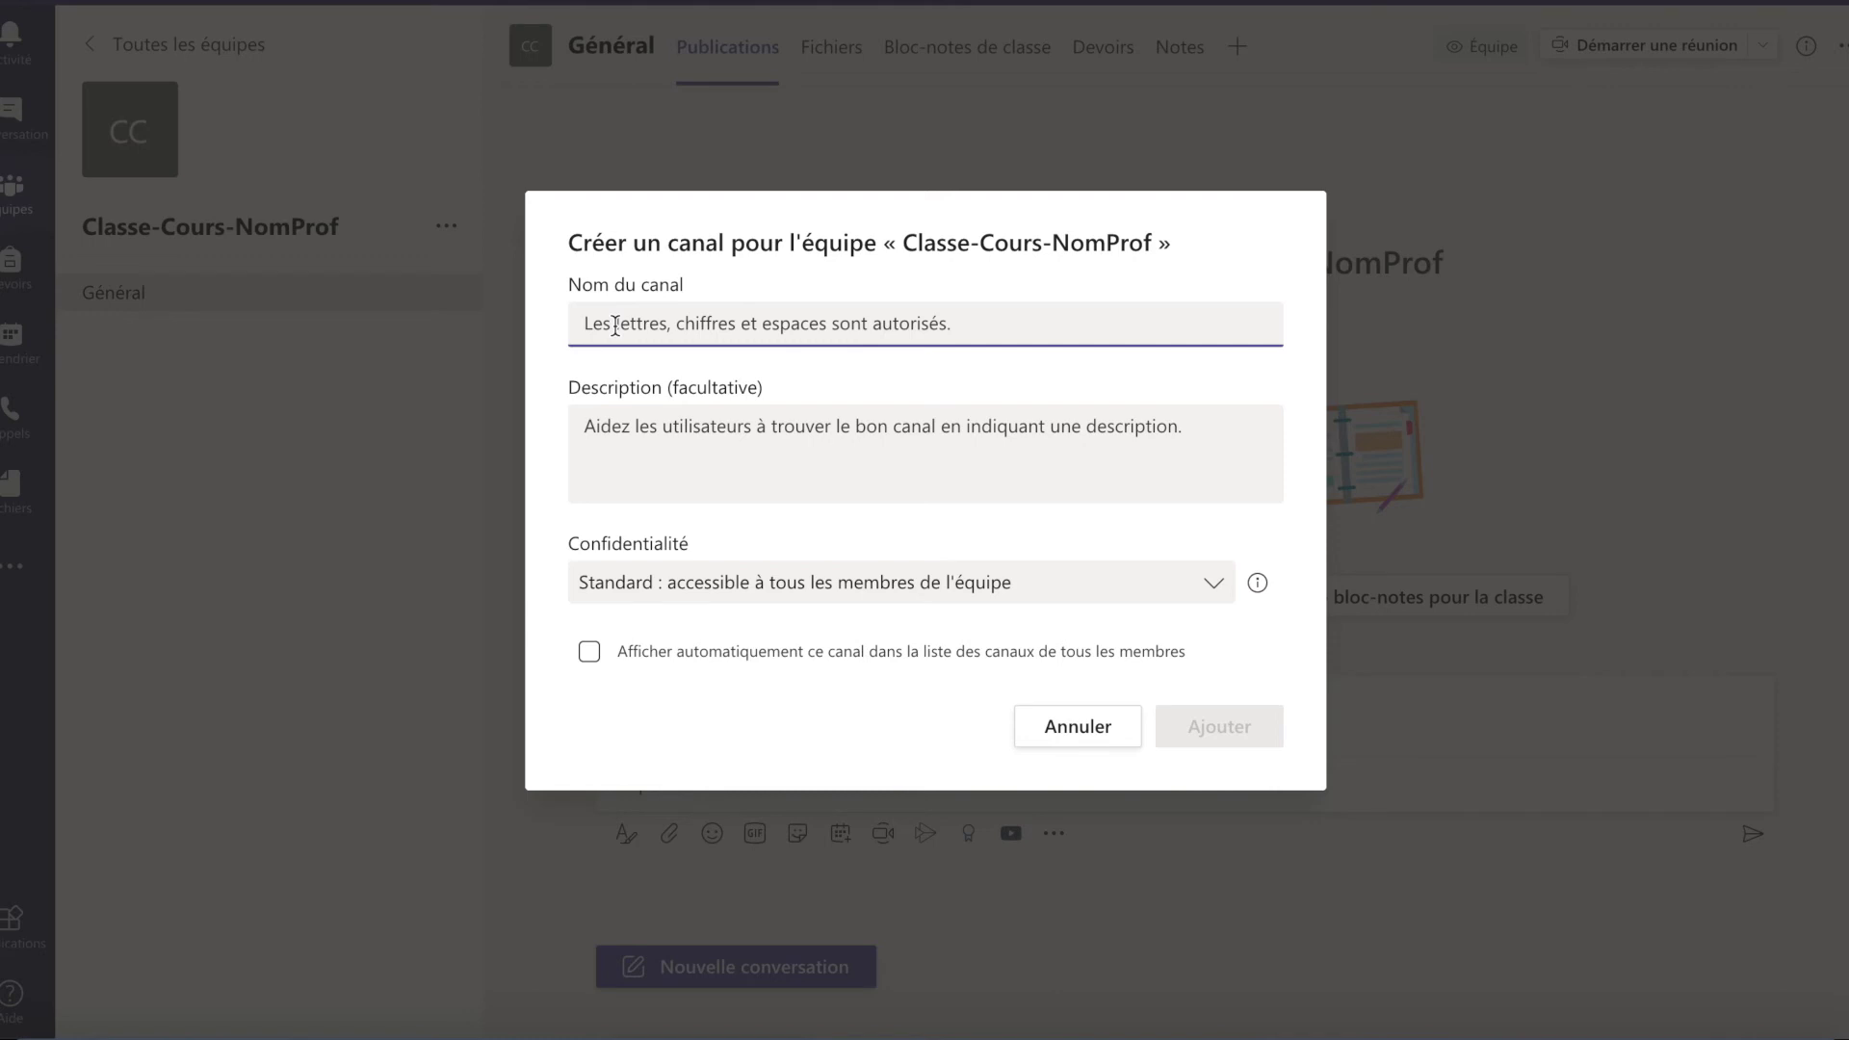
pyautogui.write('A')
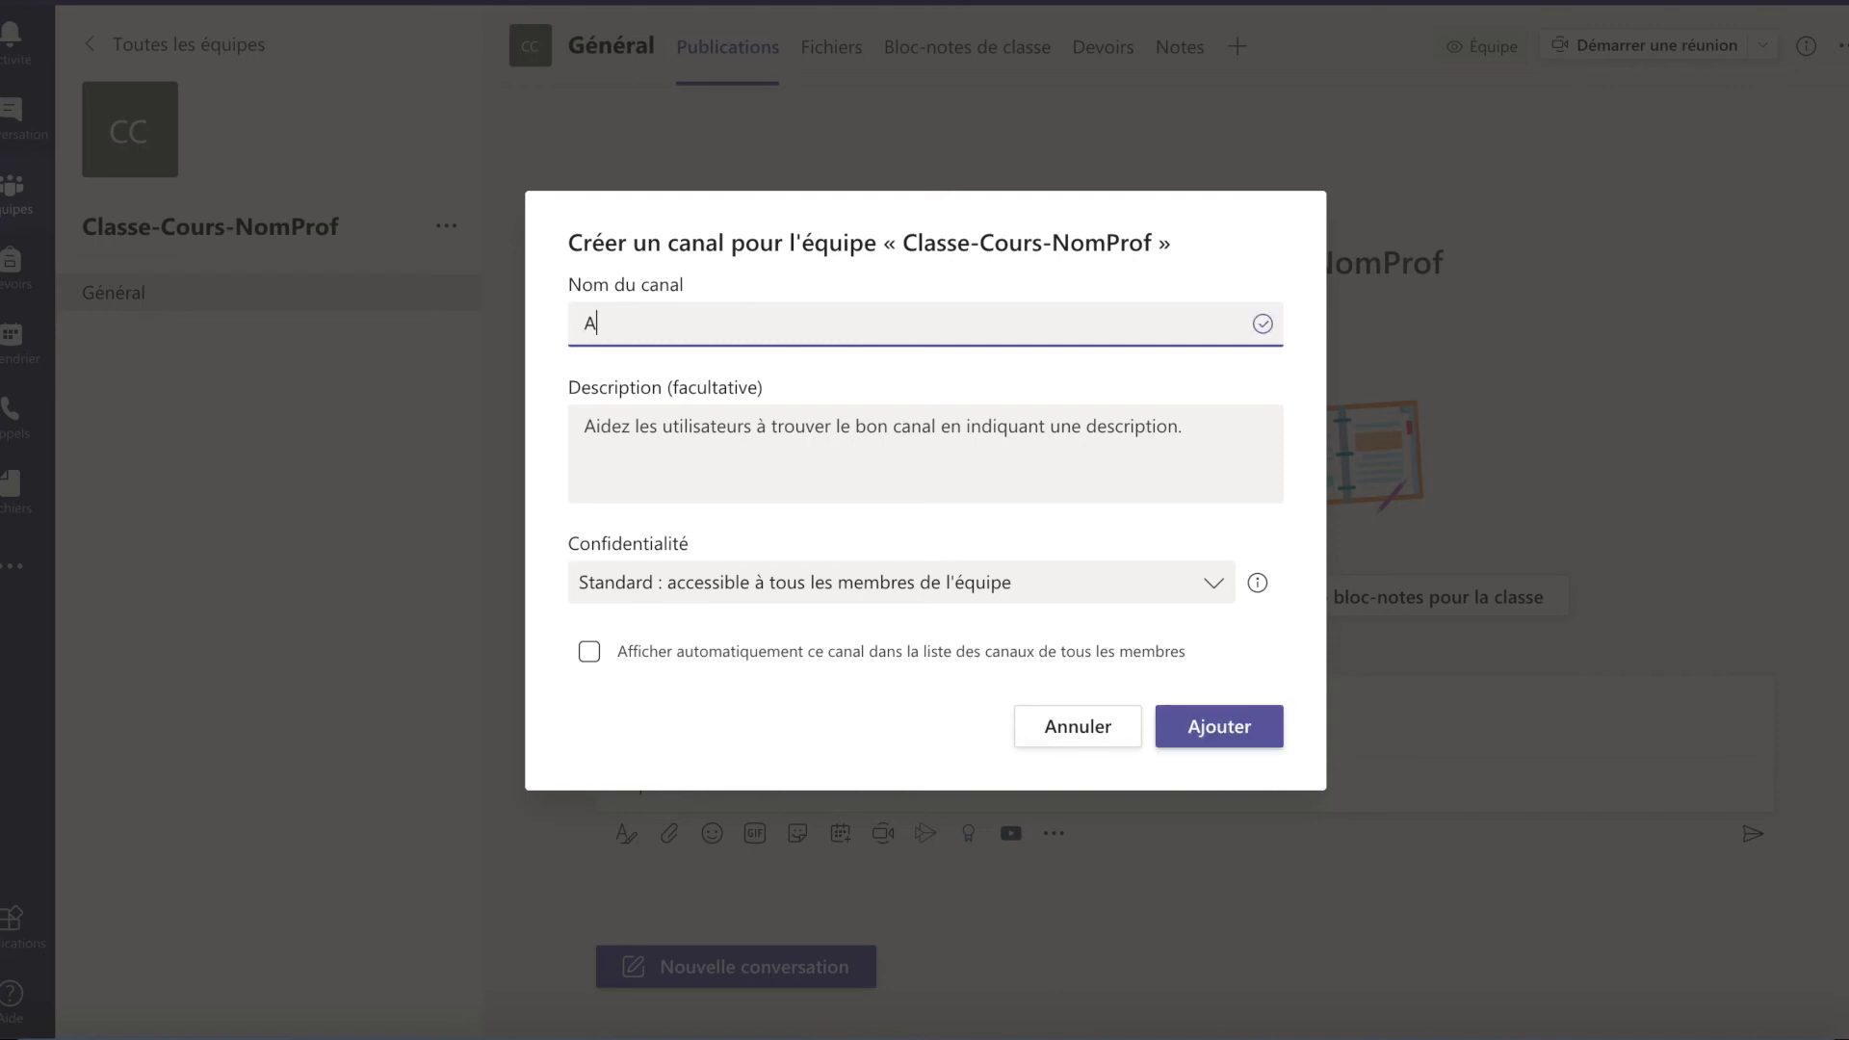
pyautogui.write('lgèbre')
pyautogui.click(1206, 737)
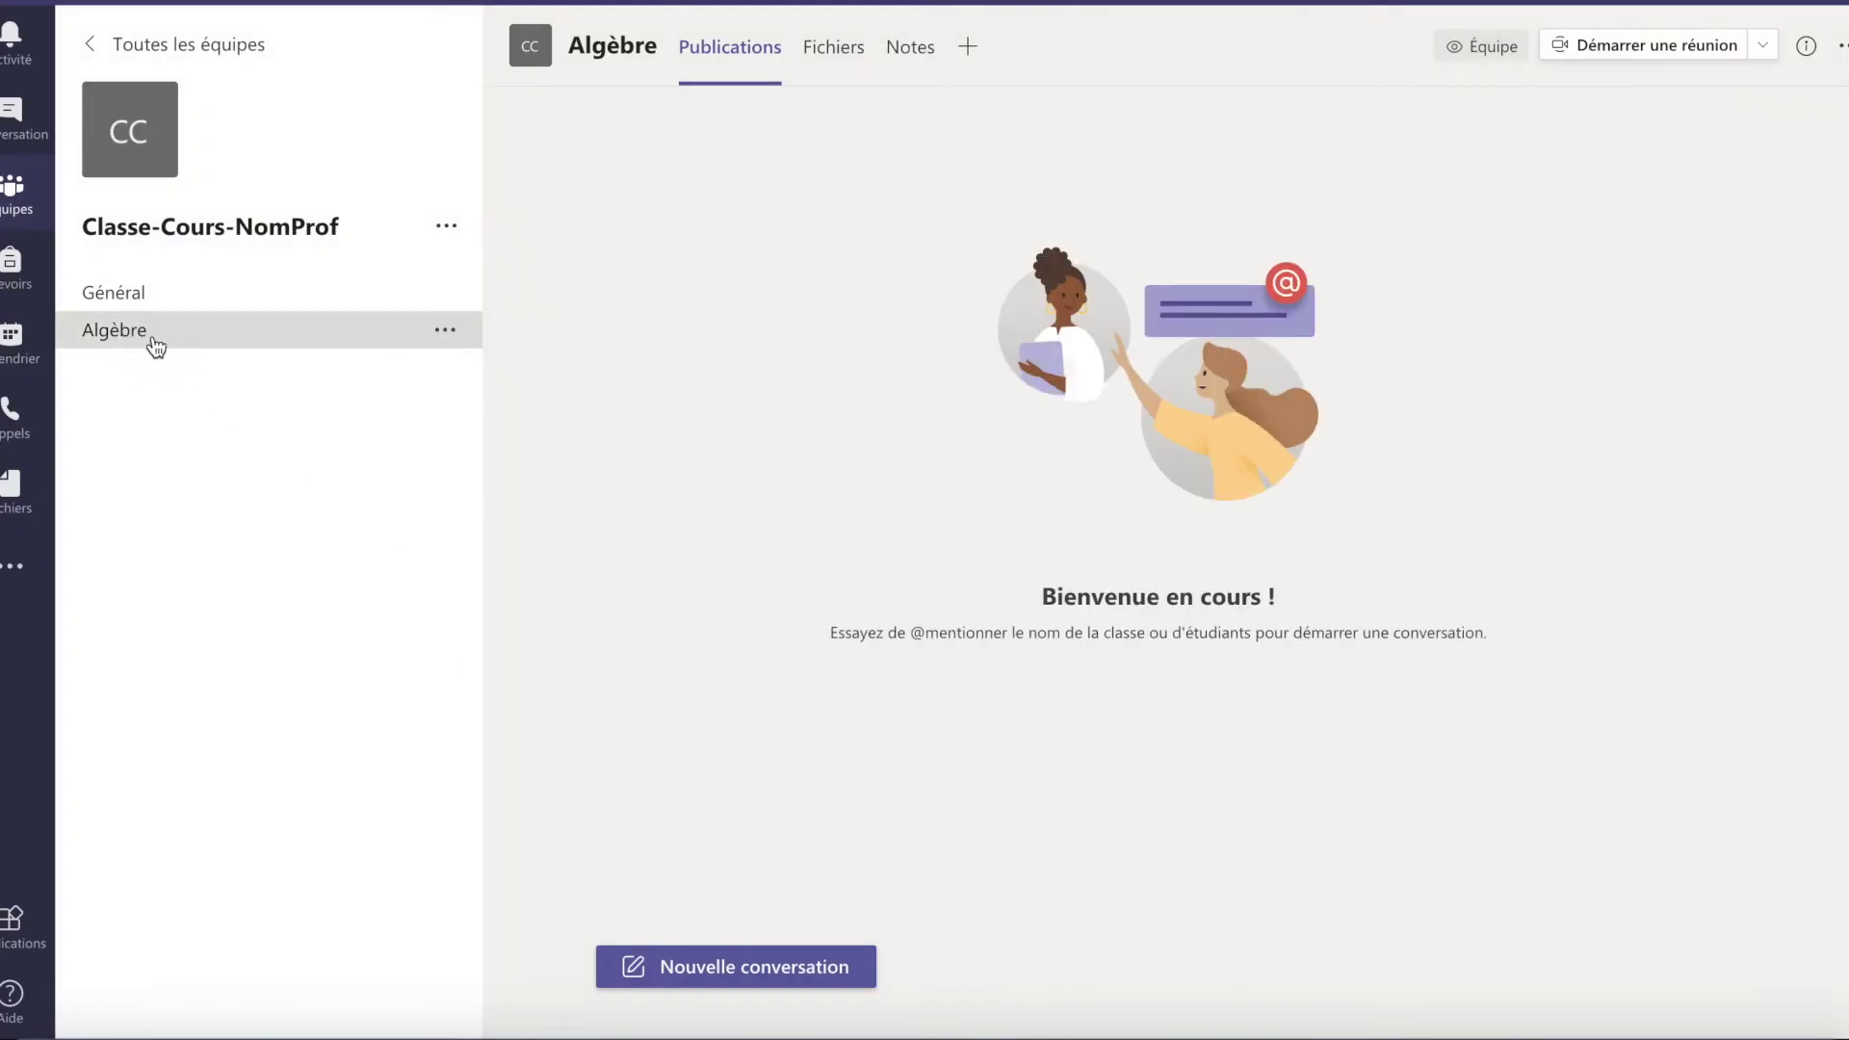
# Add a channel named "Géométrie" to the Classe-Cours-NomProf team with standard privacy.
pyautogui.click(446, 227)
pyautogui.click(529, 320)
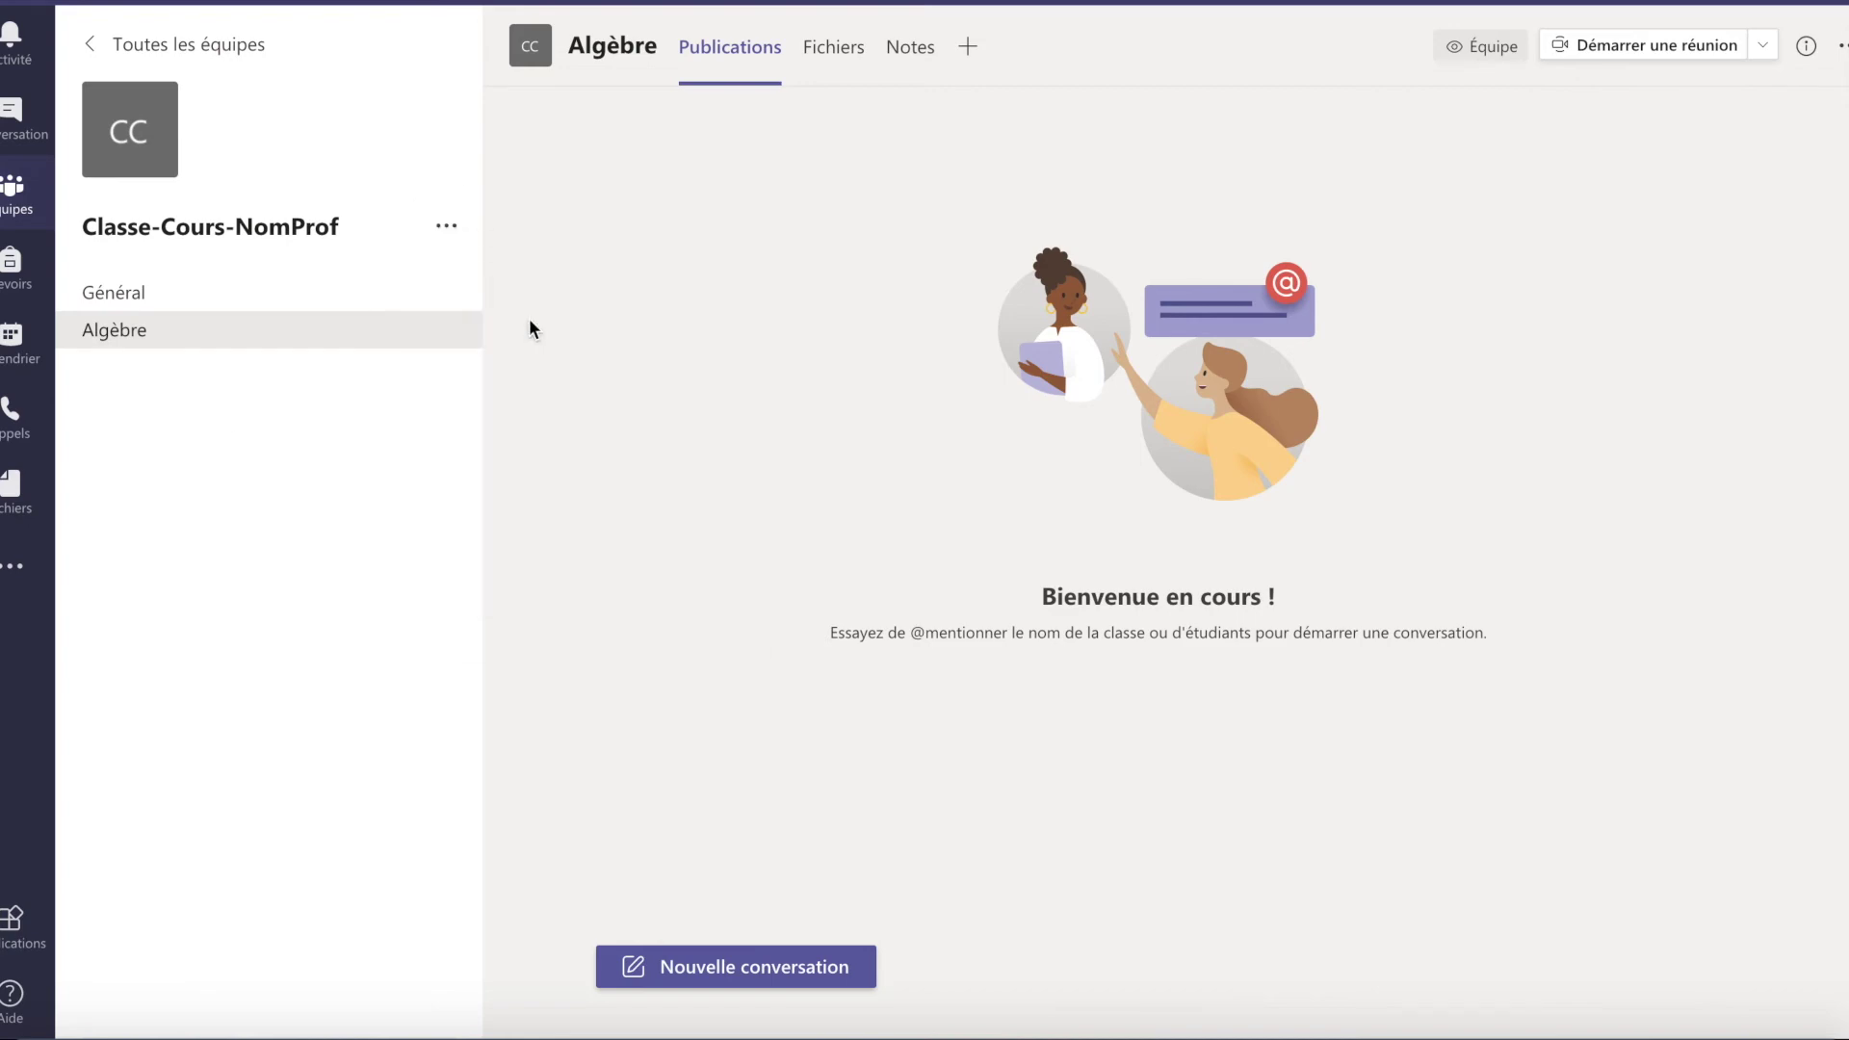
pyautogui.write('G')
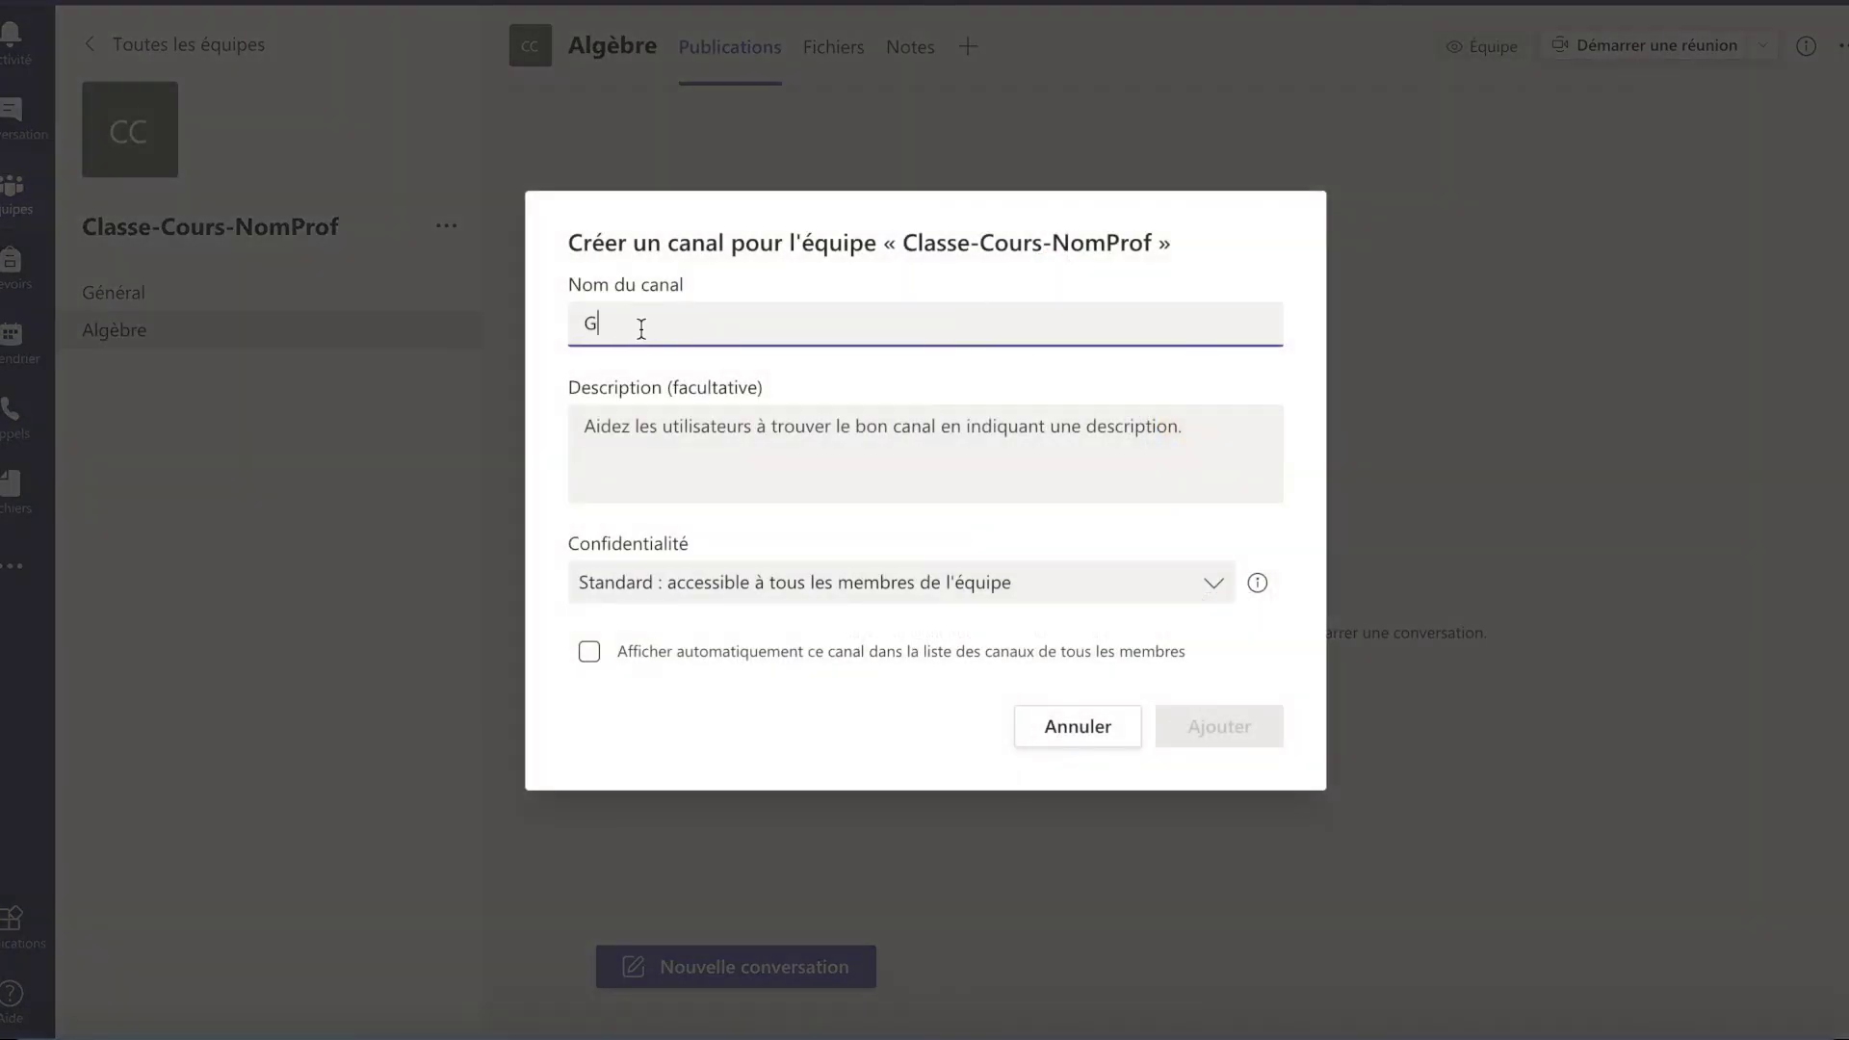
pyautogui.write('éométrie')
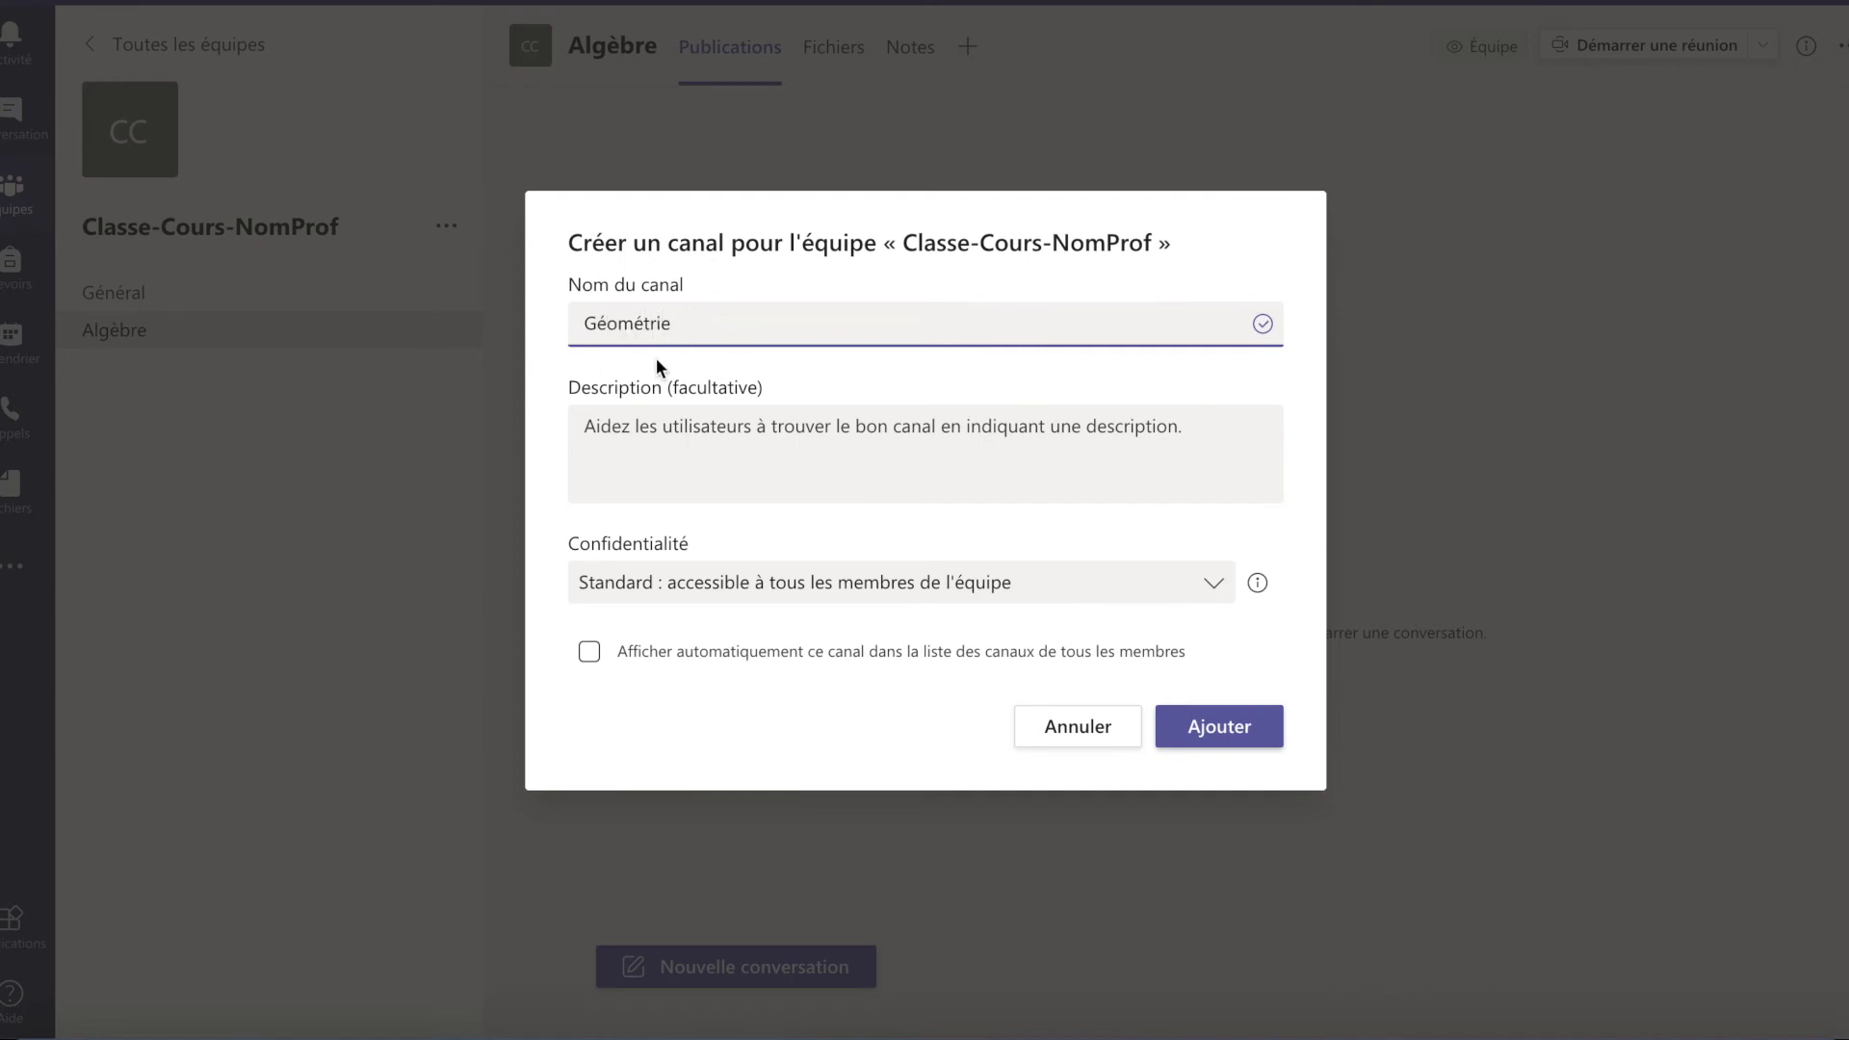
pyautogui.click(1204, 729)
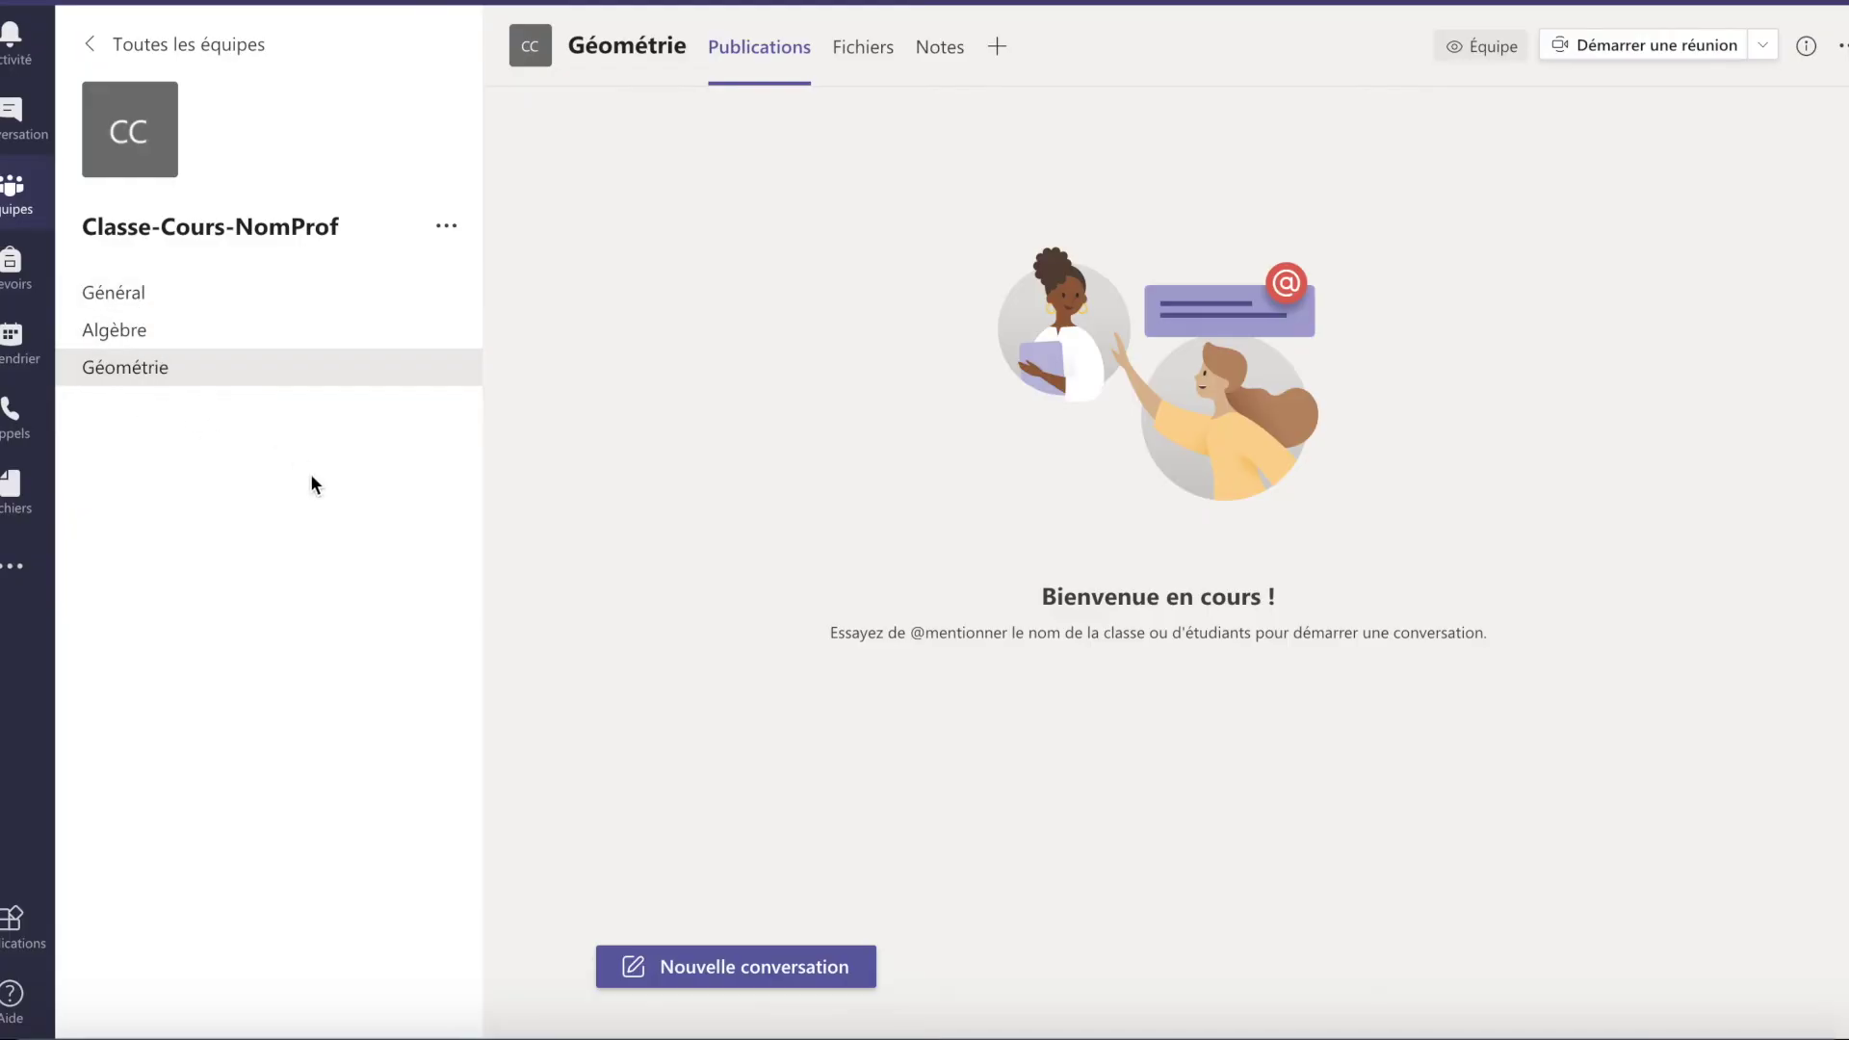
# Examine the privacy choices offered for a new channel in the team, and cancel without creating one.
pyautogui.click(446, 227)
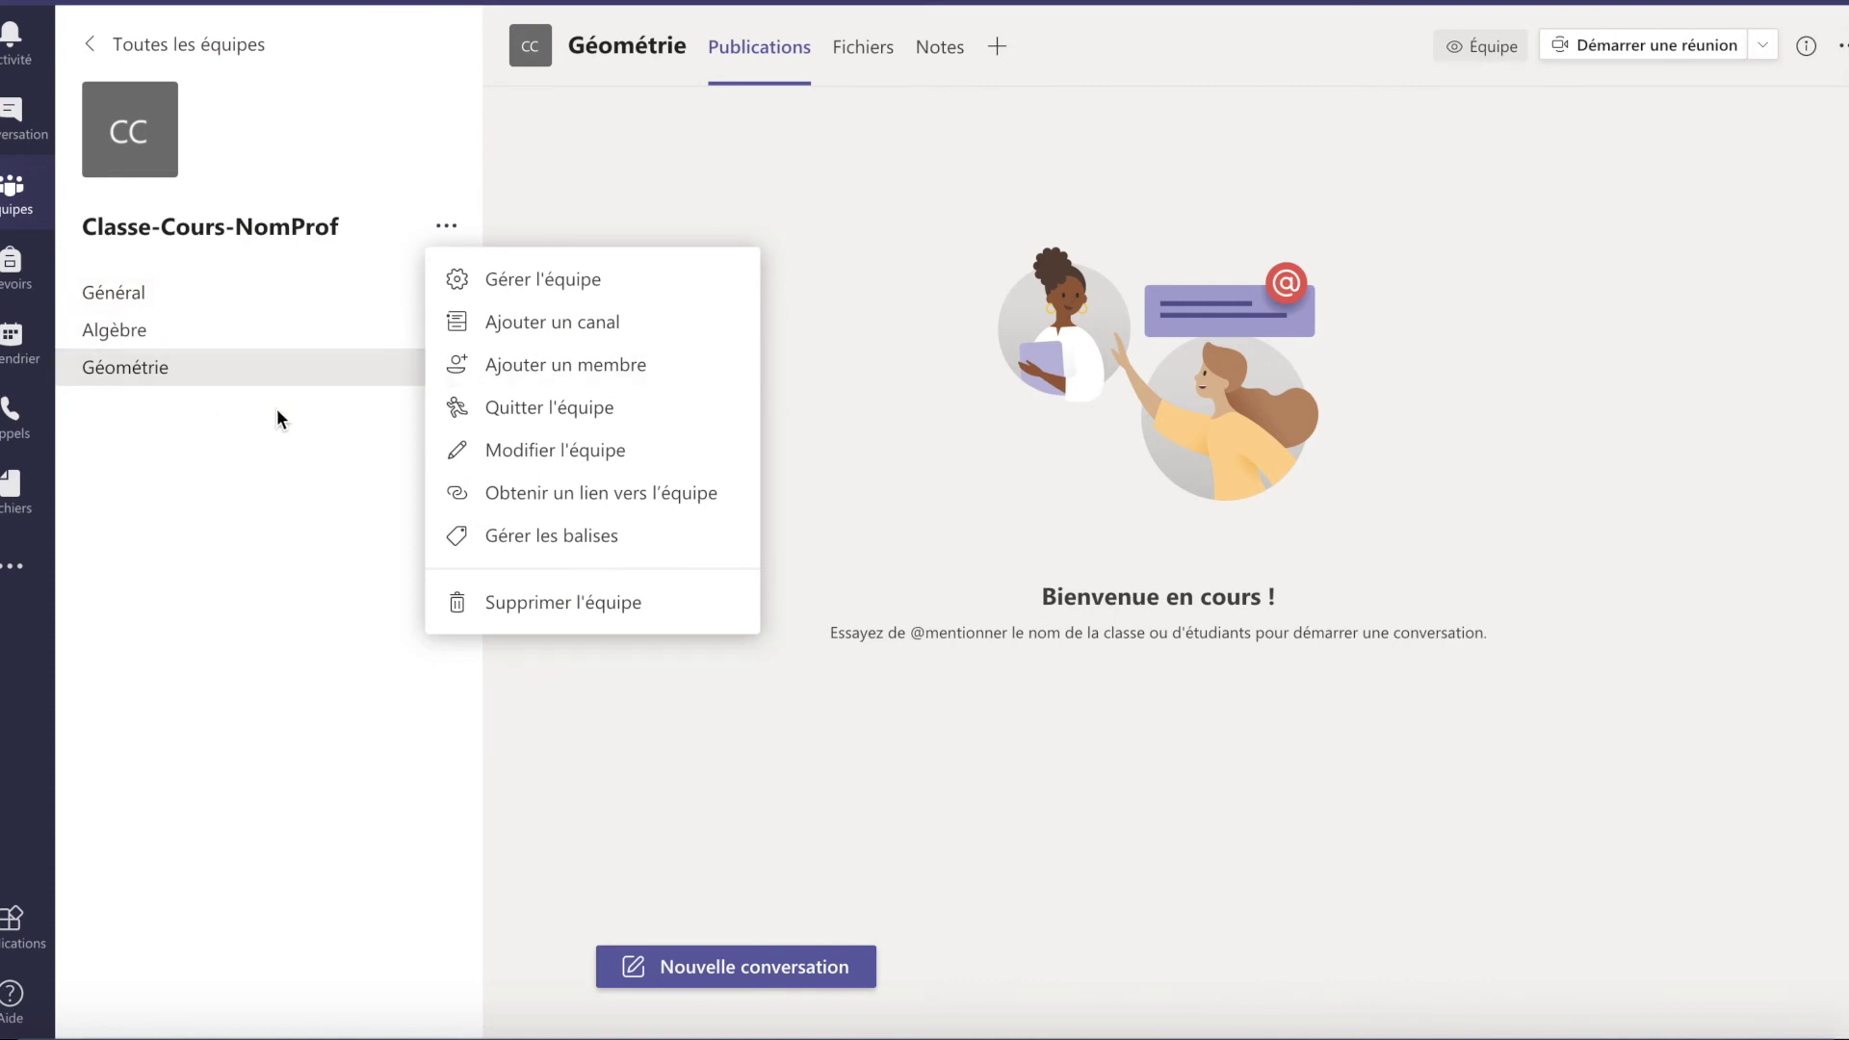
pyautogui.click(534, 322)
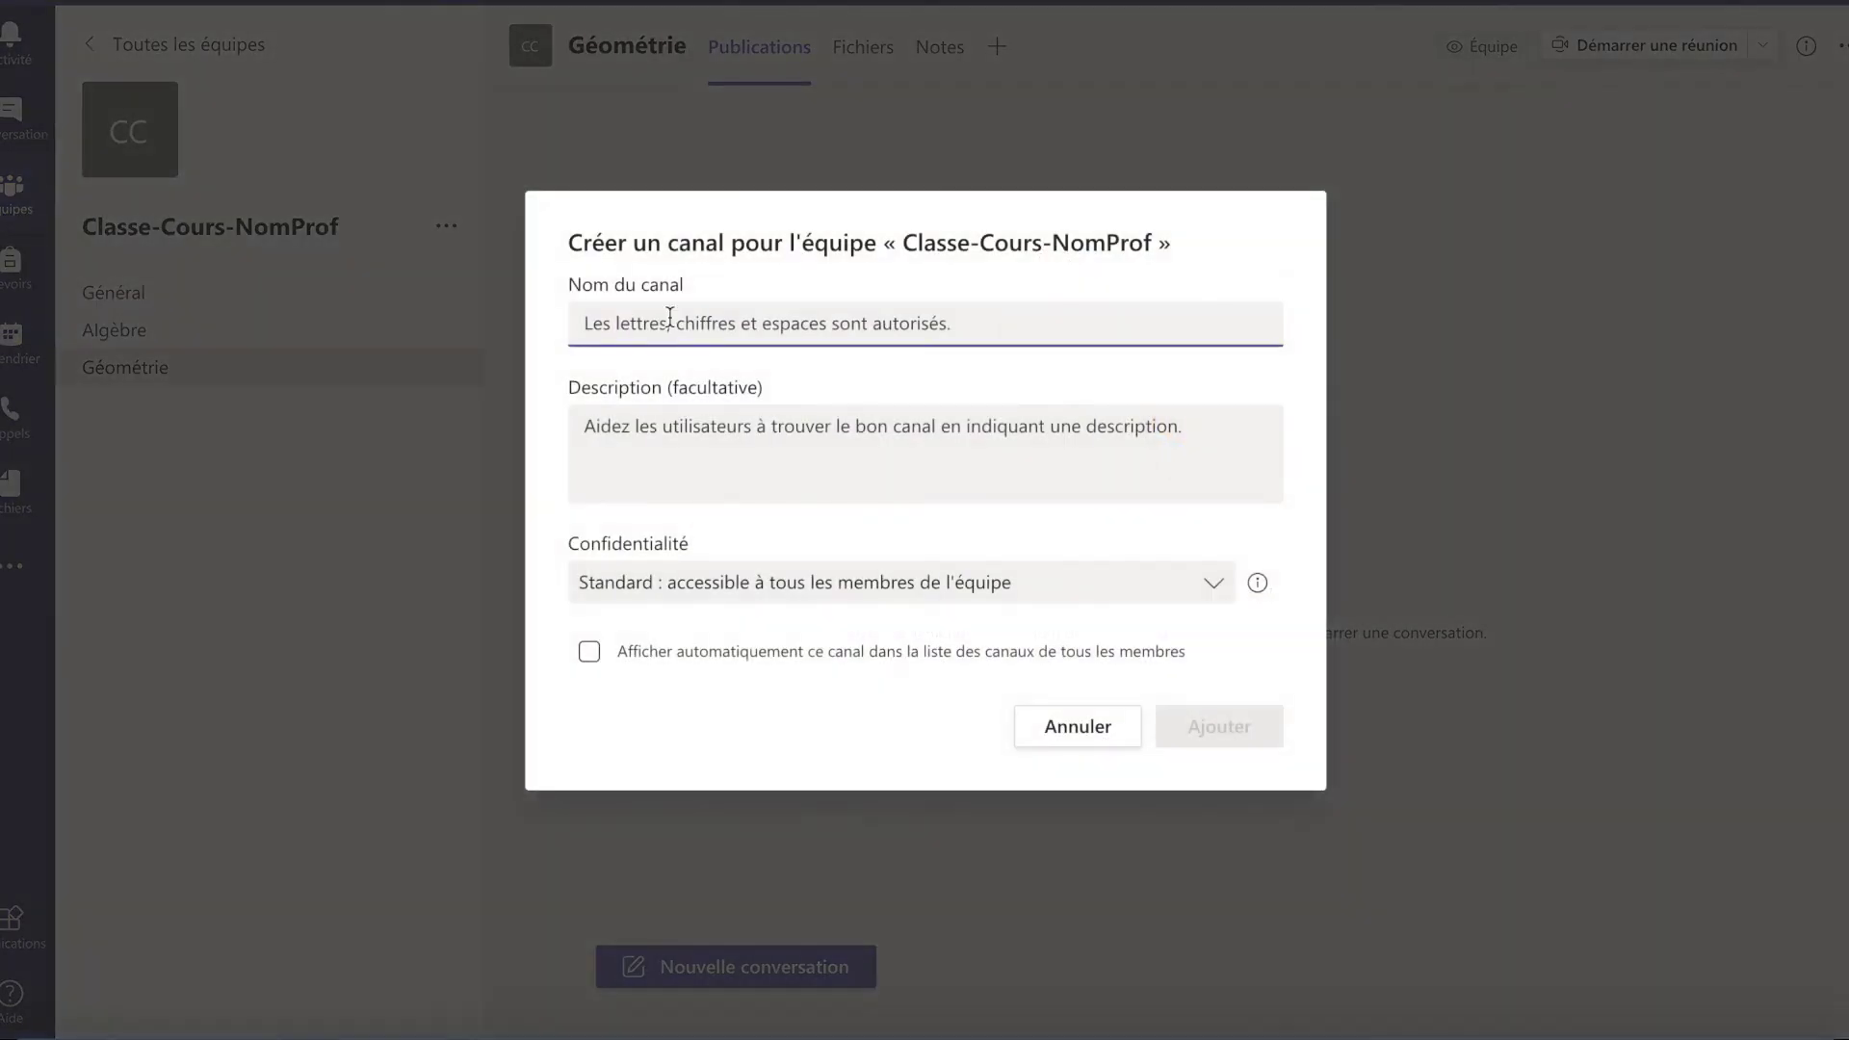
pyautogui.click(1213, 587)
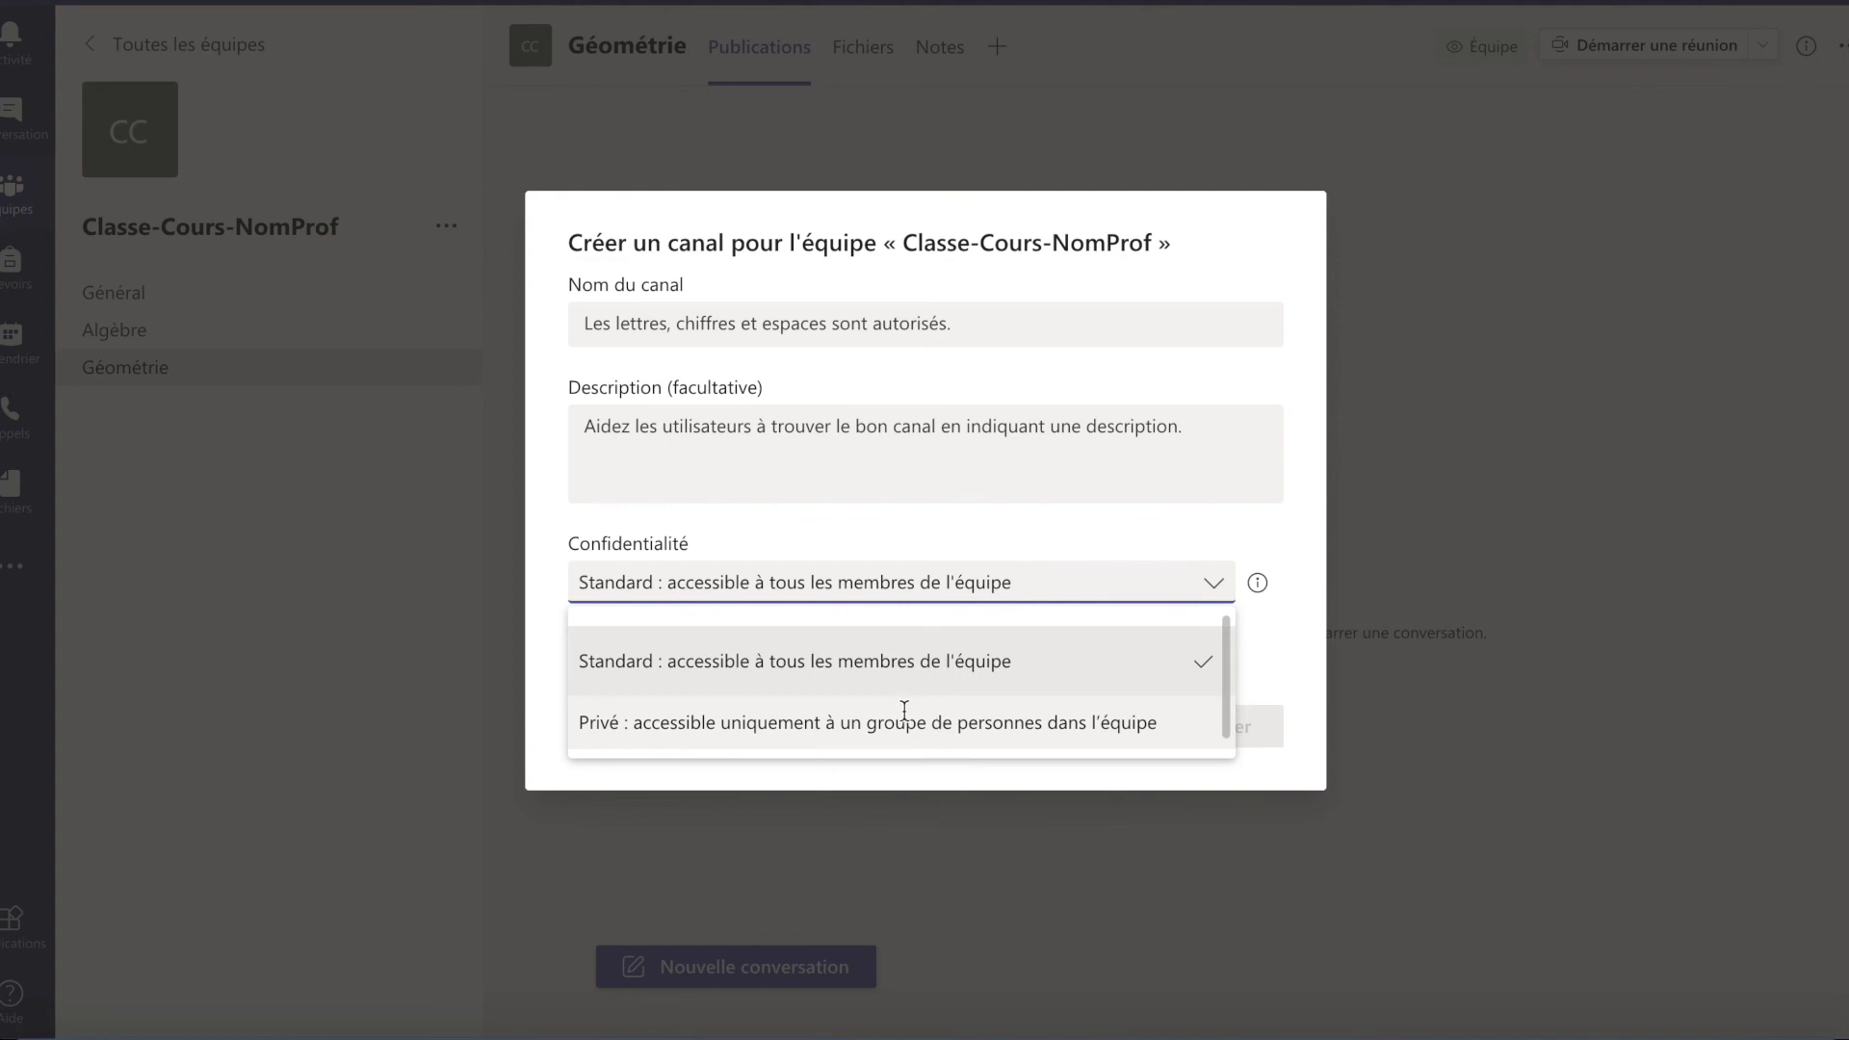
pyautogui.press('Escape')
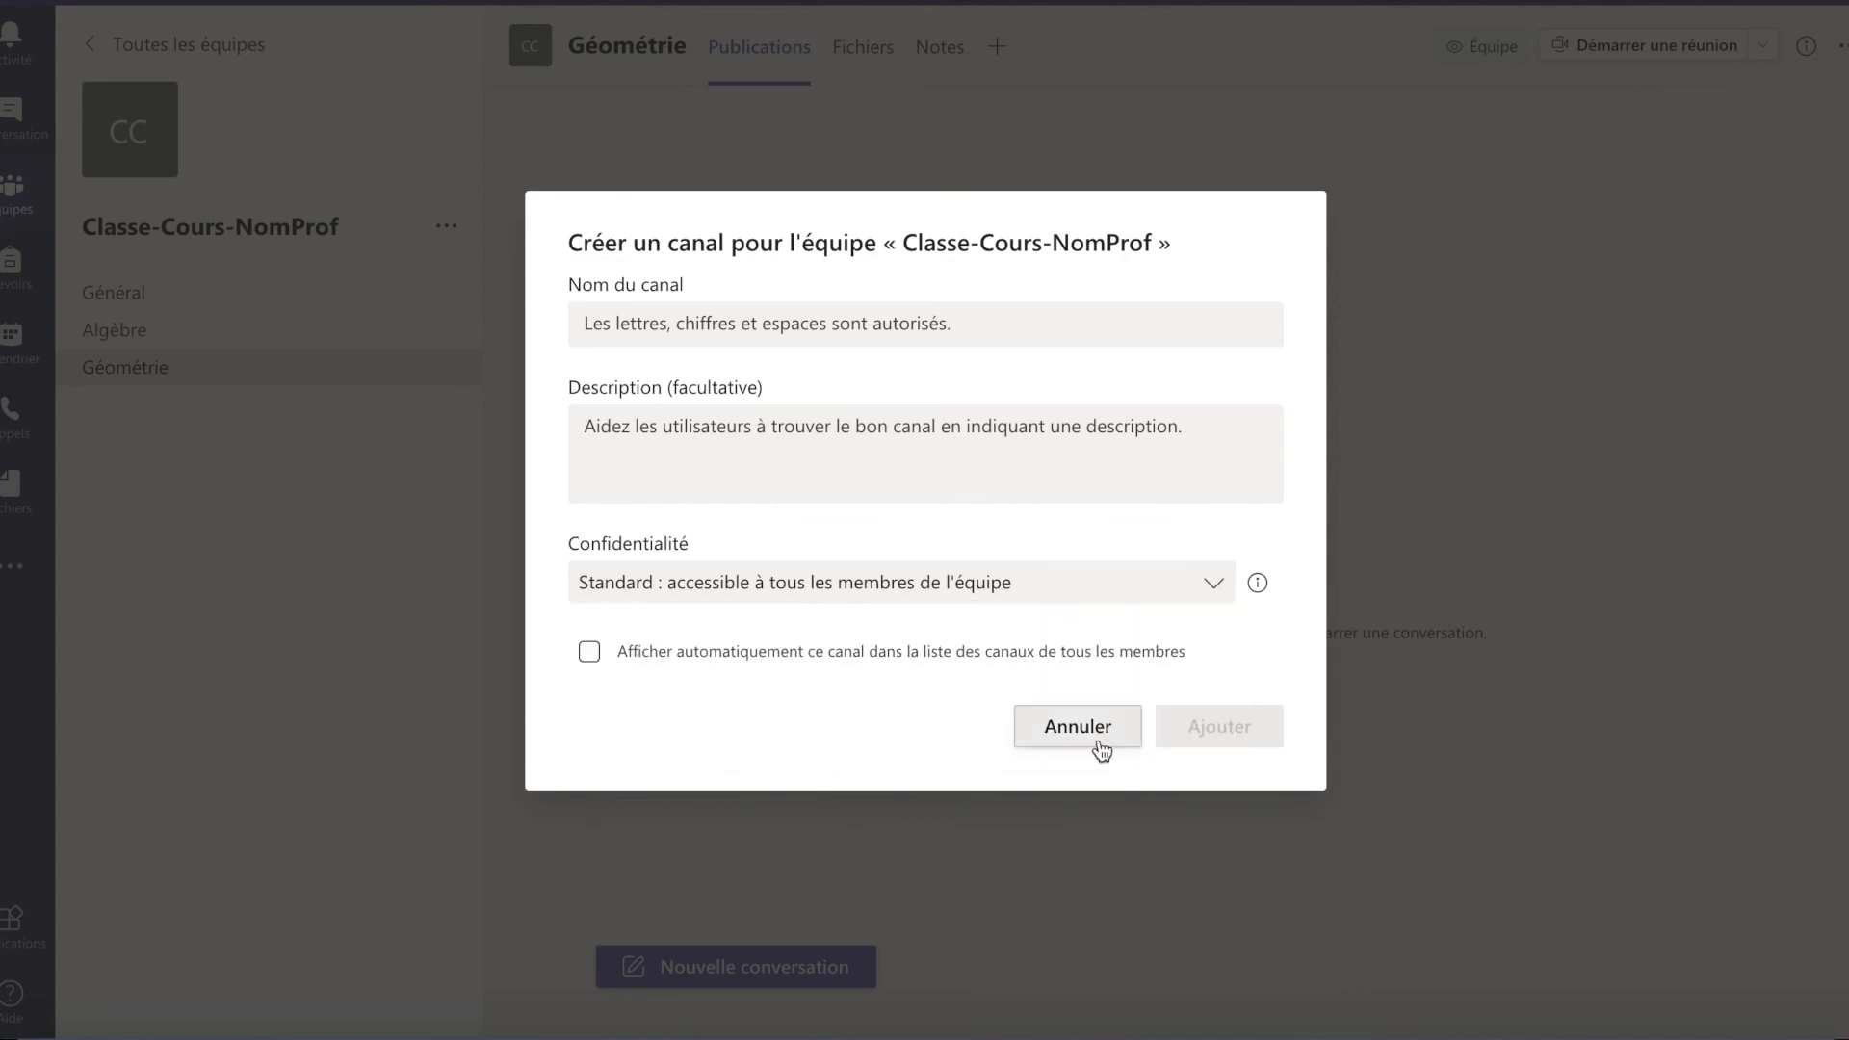
pyautogui.click(1075, 737)
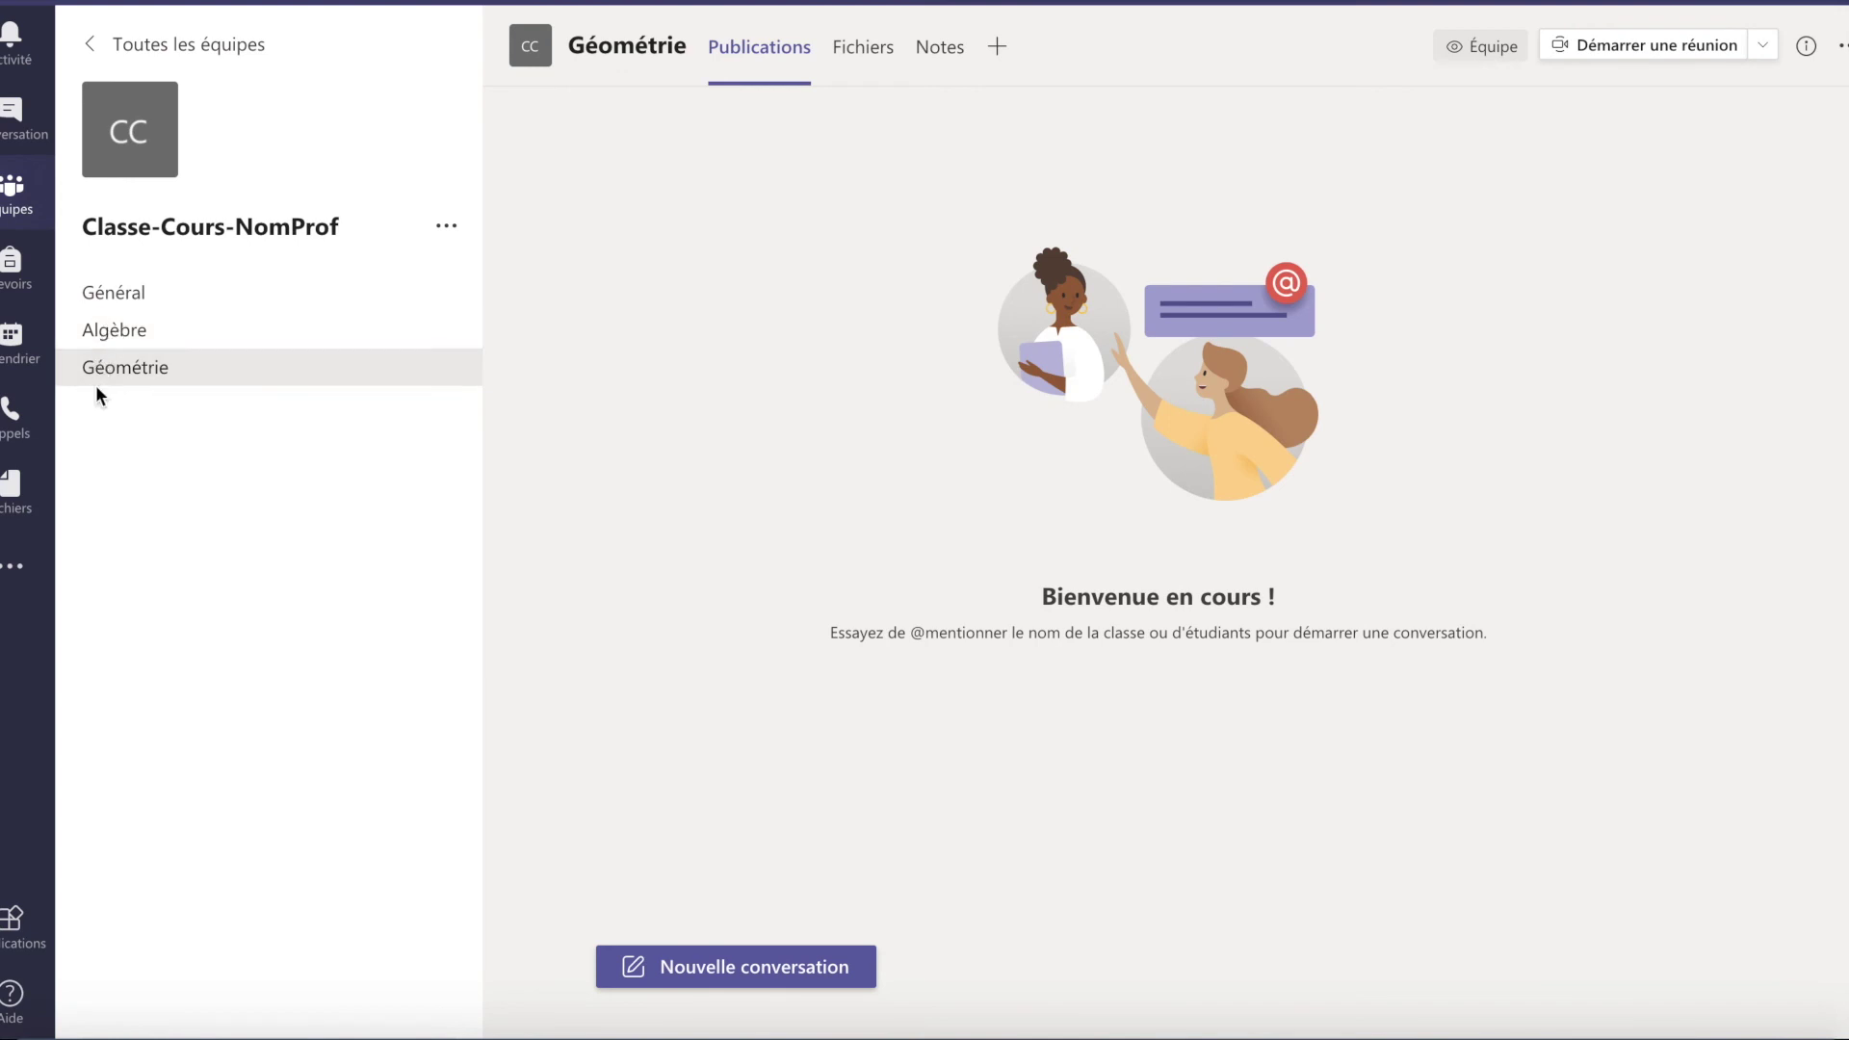
# View the Algèbre and Géométrie channels and return to the Général channel.
pyautogui.click(137, 339)
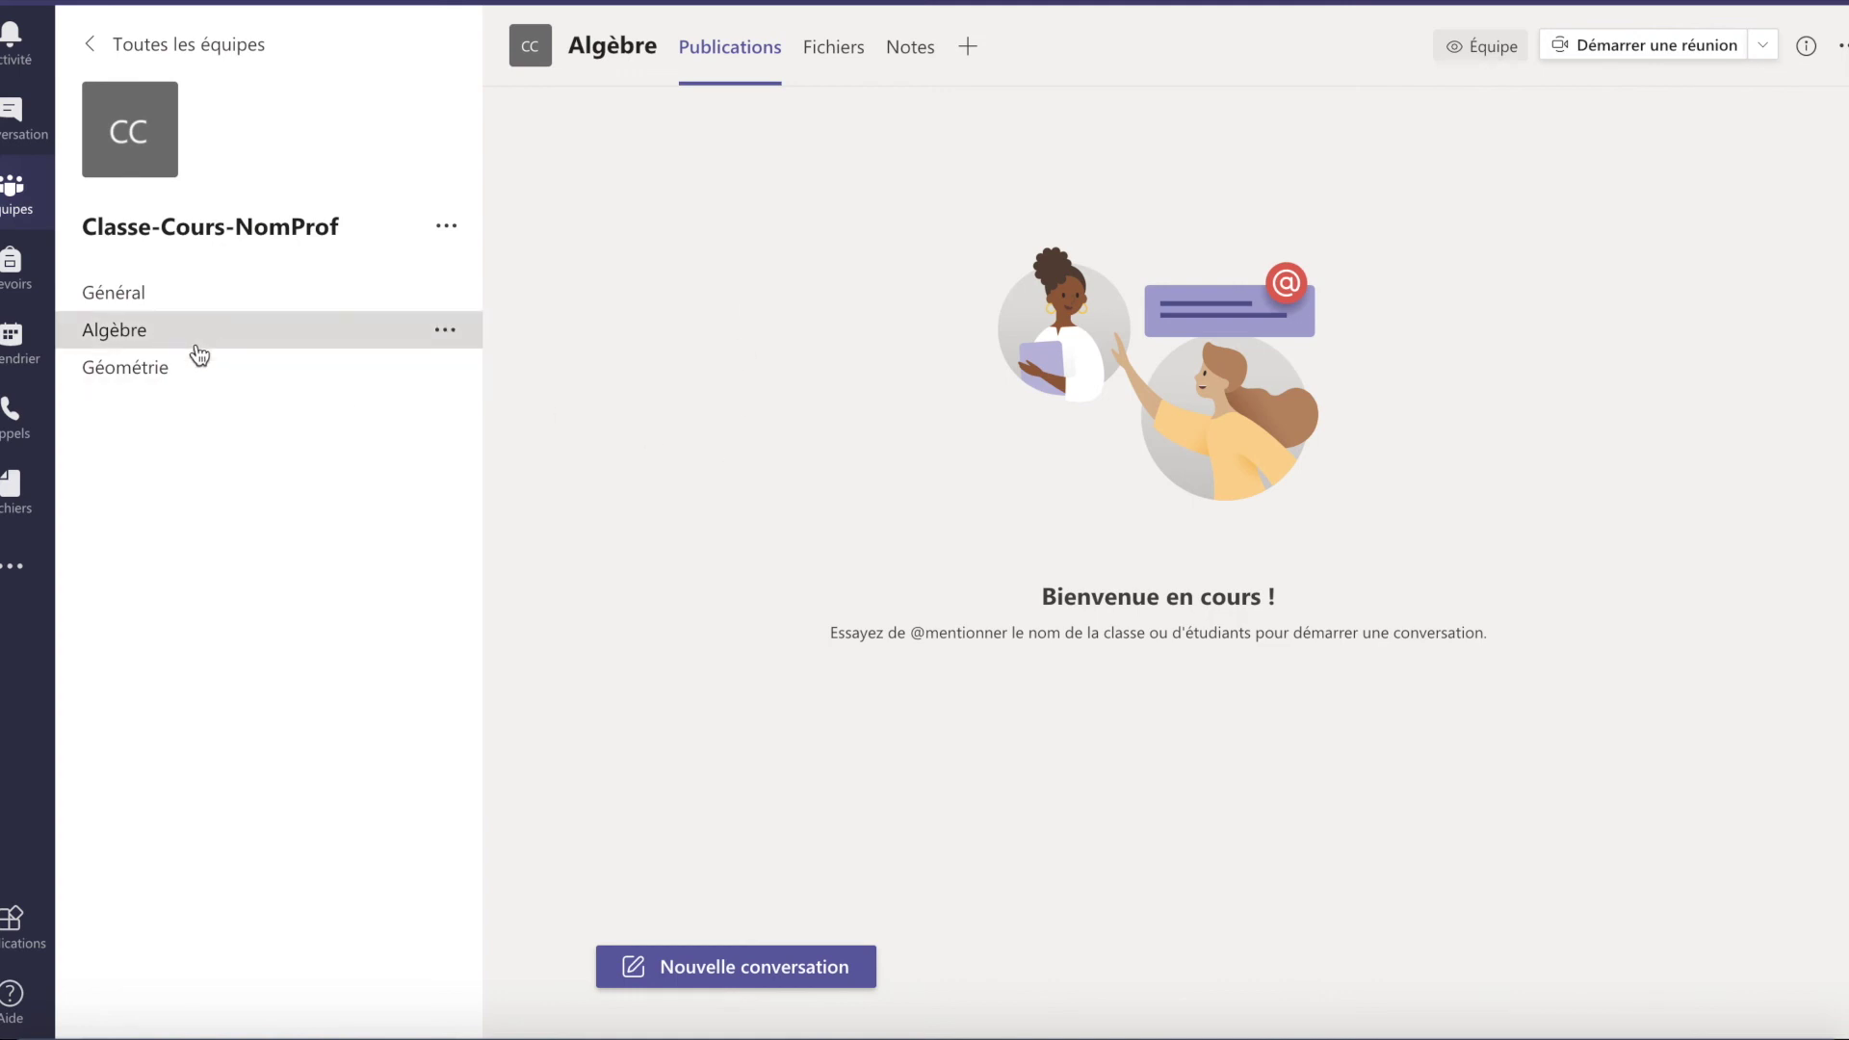
pyautogui.click(156, 372)
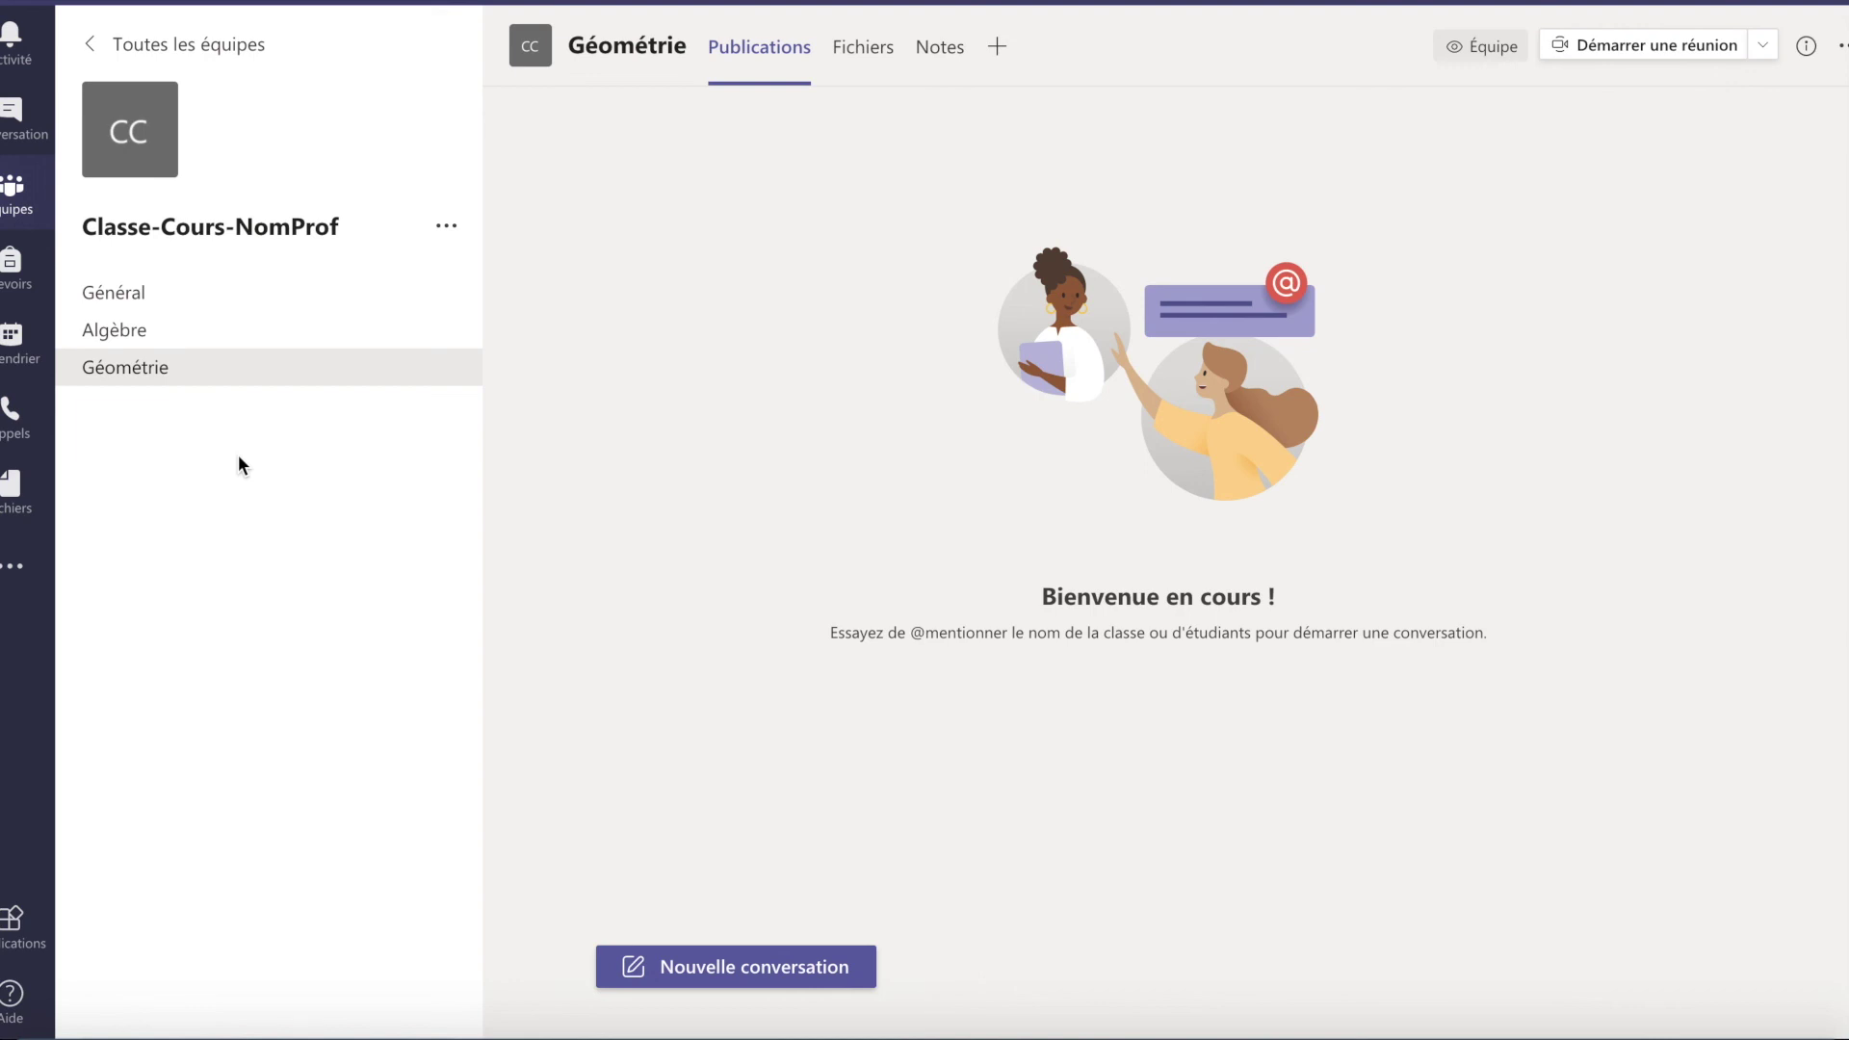
pyautogui.click(141, 293)
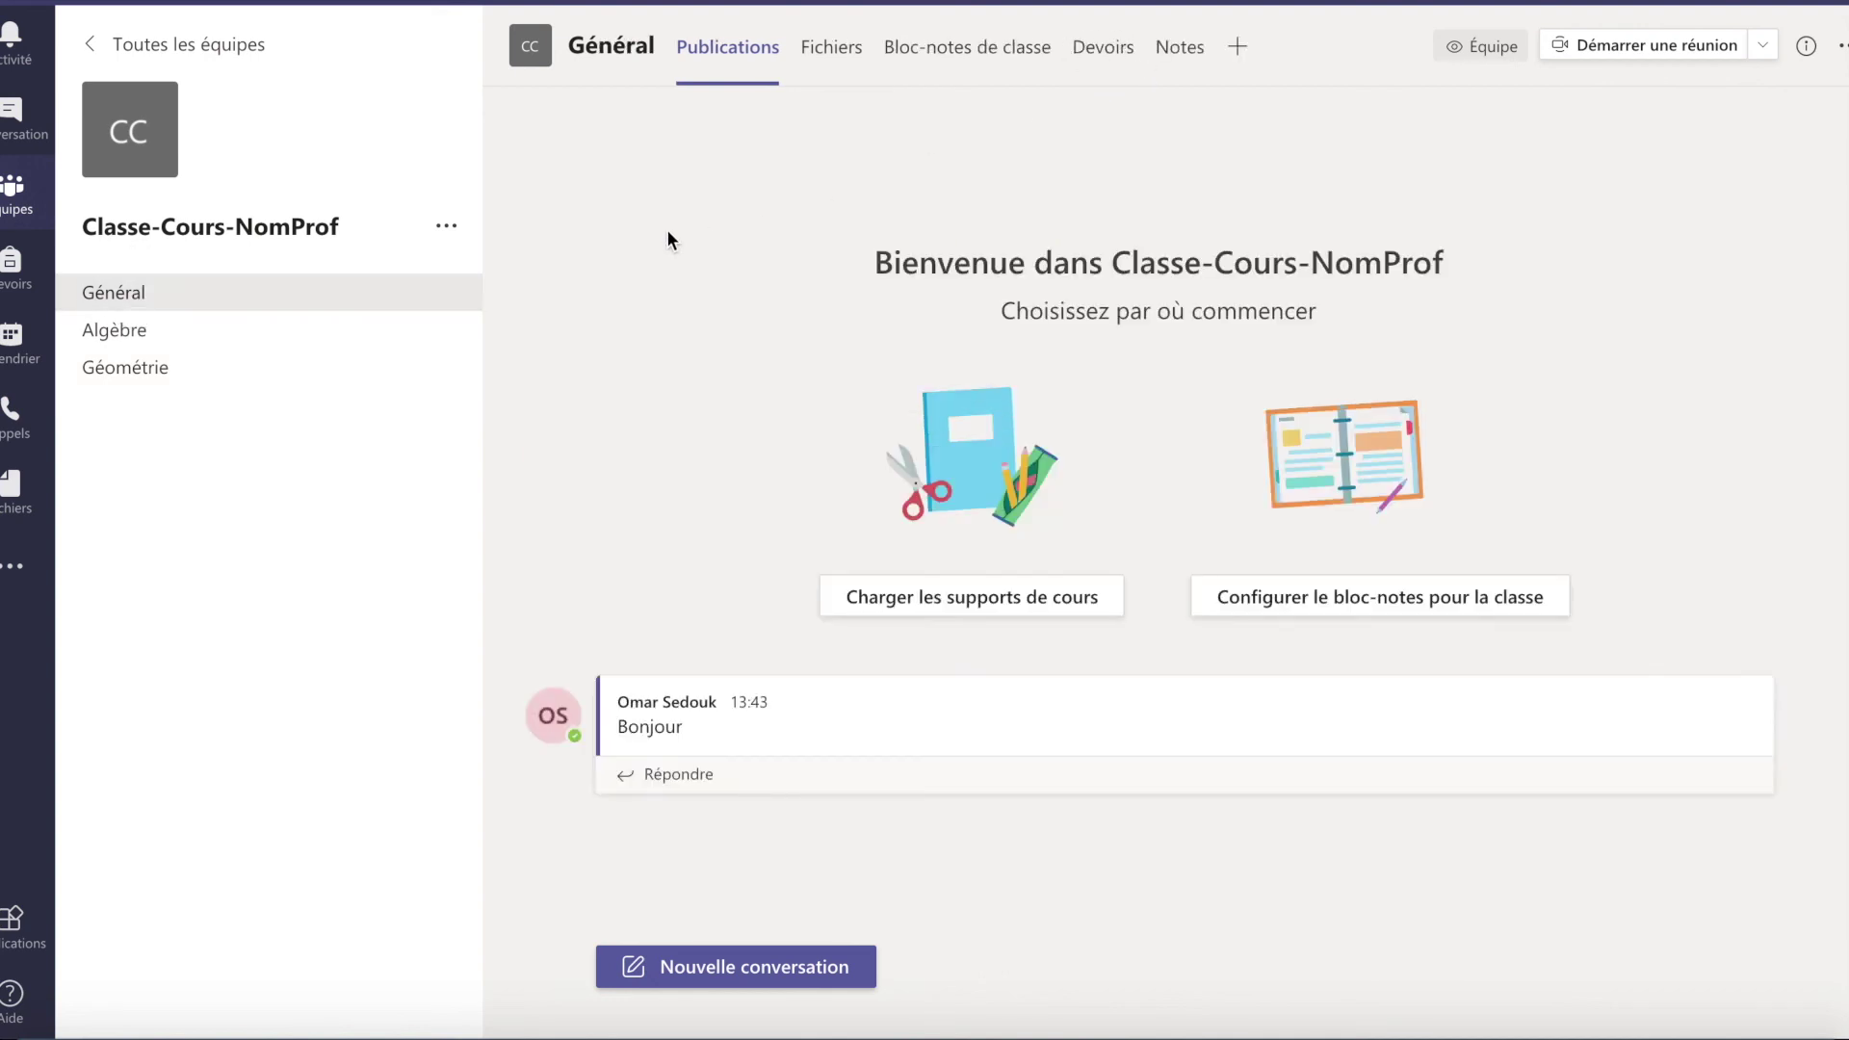